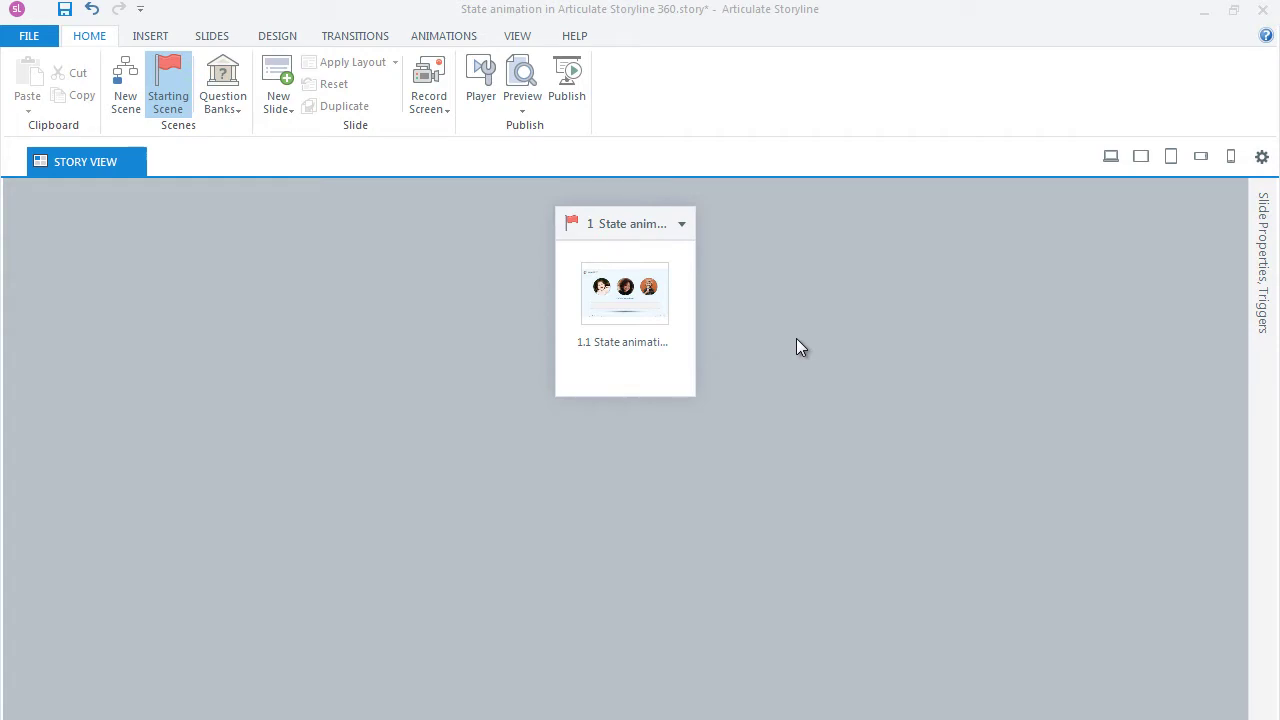
Step: Open slide 1.1, check its three child photos, and enlarge the timeline to list C1–C3
double_click(621, 304)
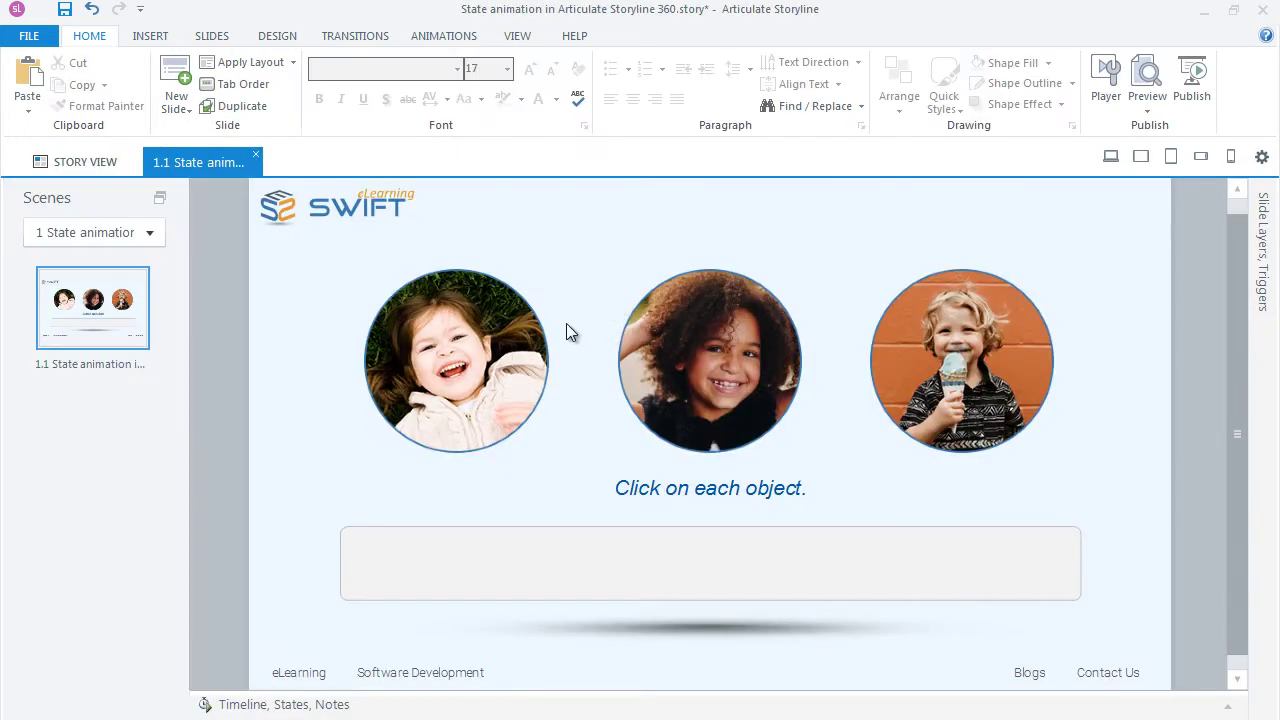
left_click(472, 362)
left_click(681, 360)
left_click(940, 374)
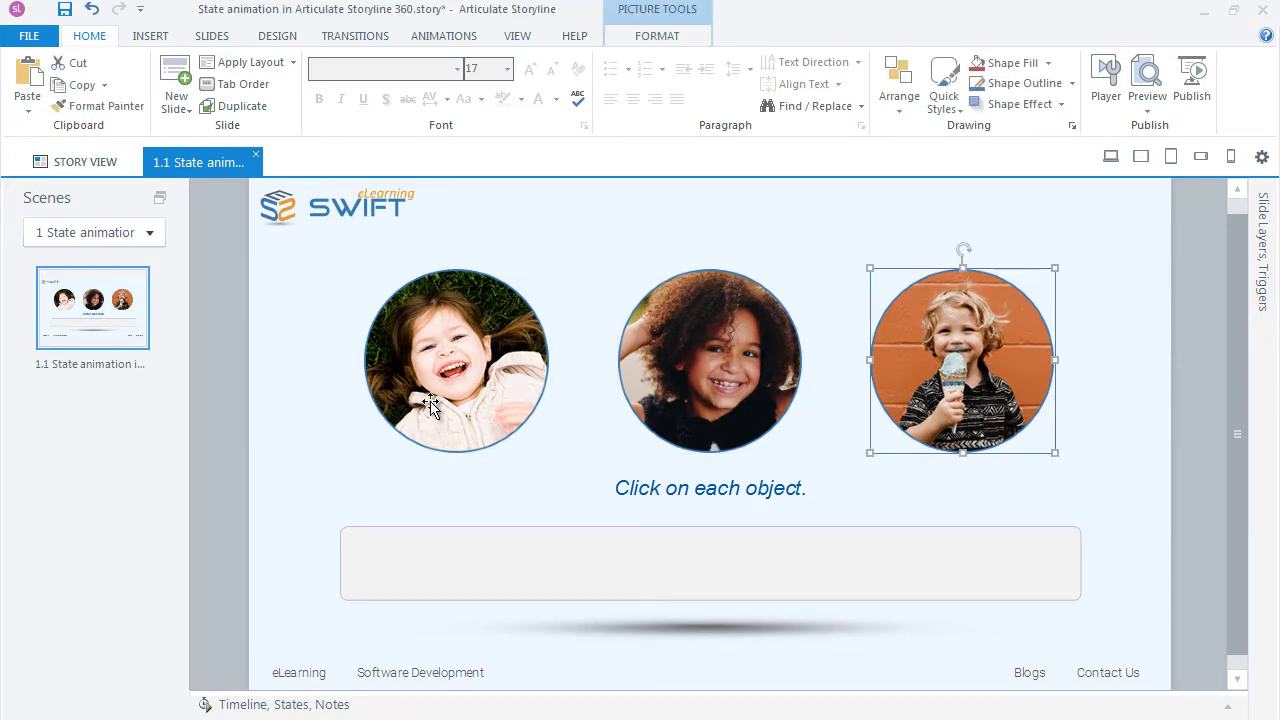
left_click(321, 409)
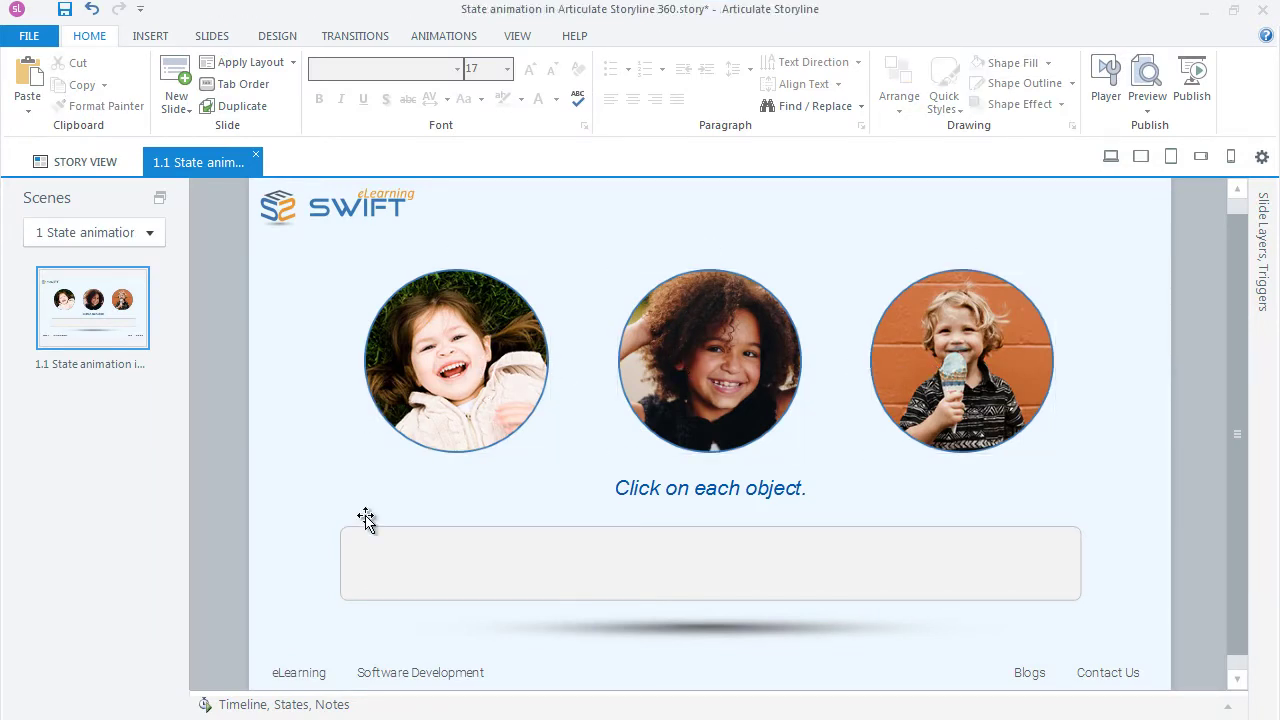
left_click_drag(428, 692, 436, 478)
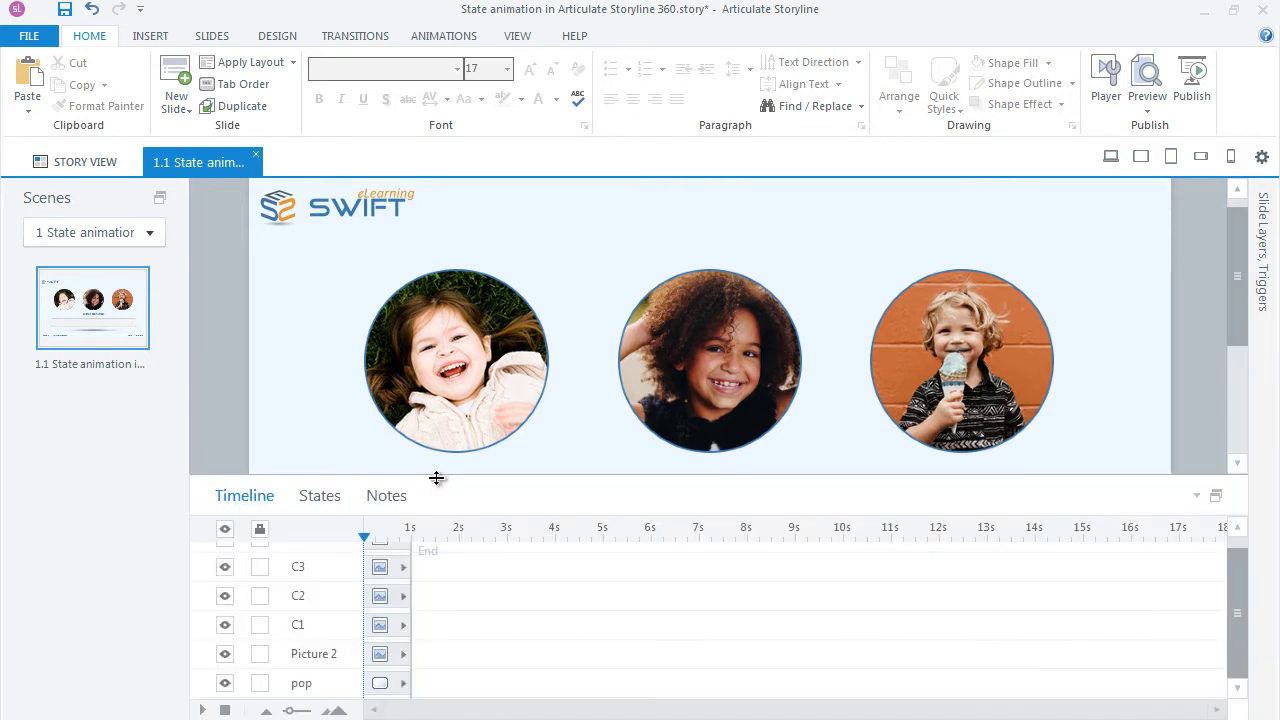
Step: Select the left girl photo C1 and start editing its states
left_click(436, 357)
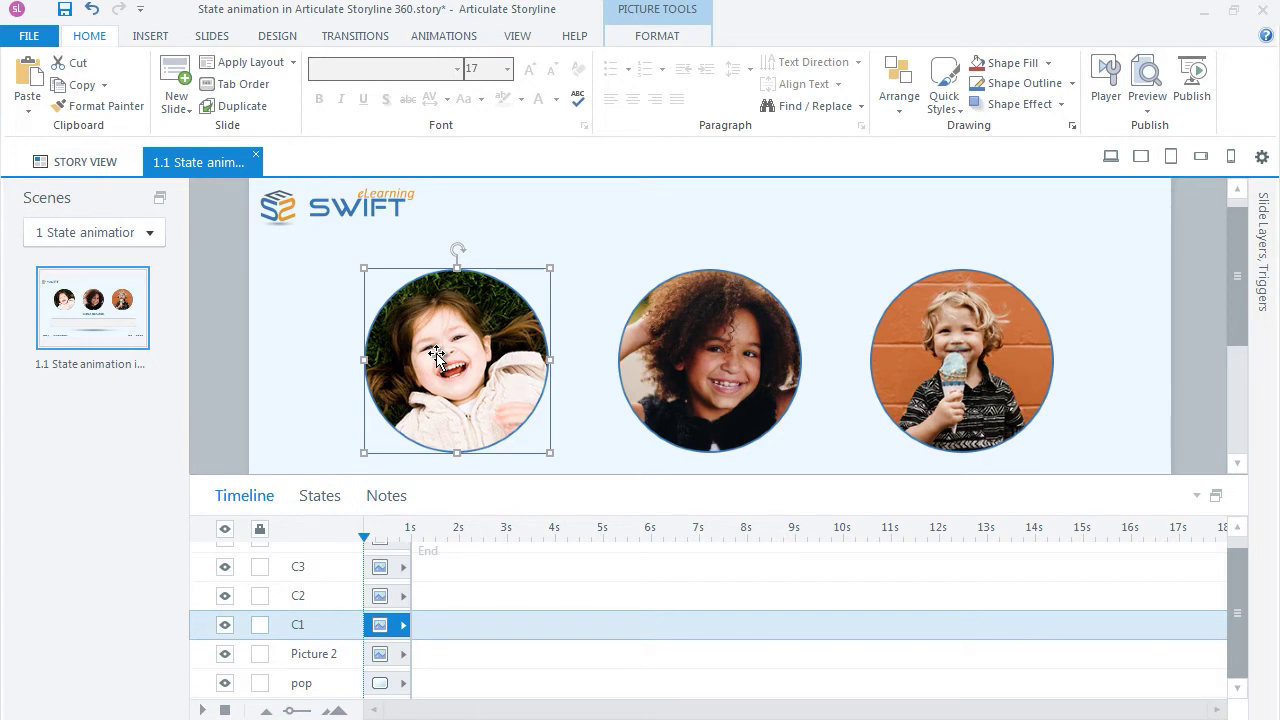
left_click(322, 497)
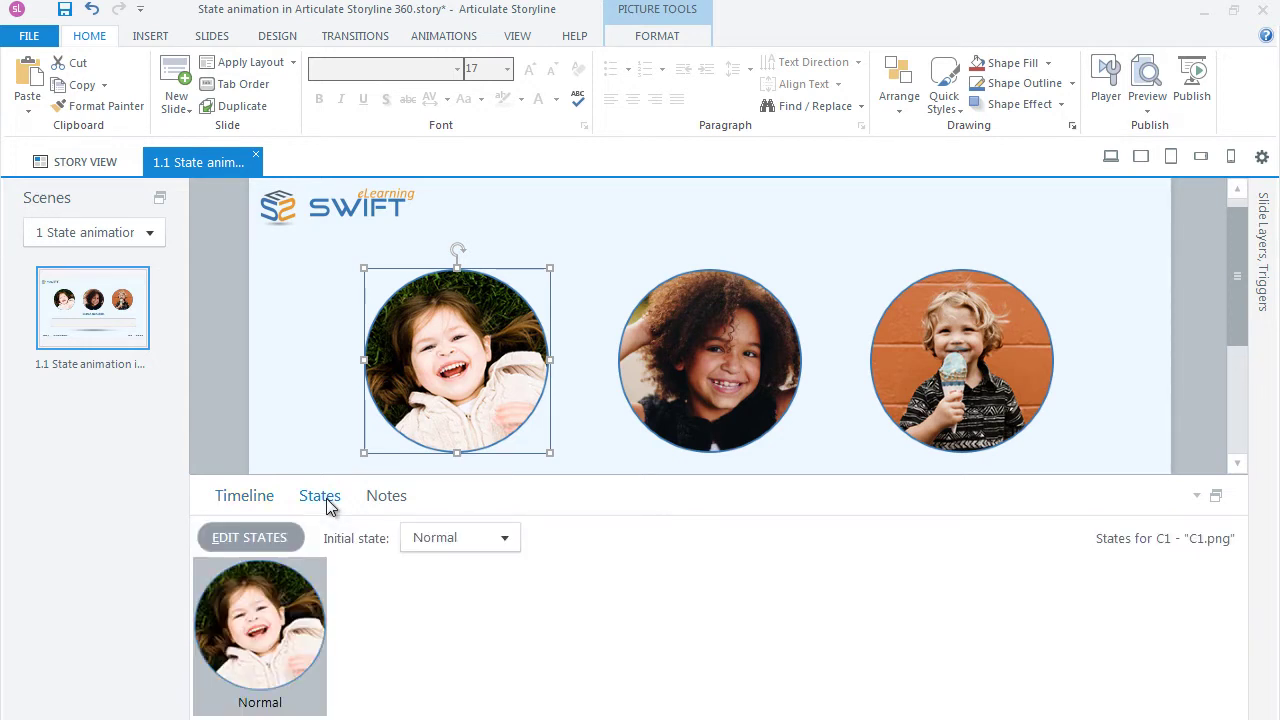
left_click(267, 541)
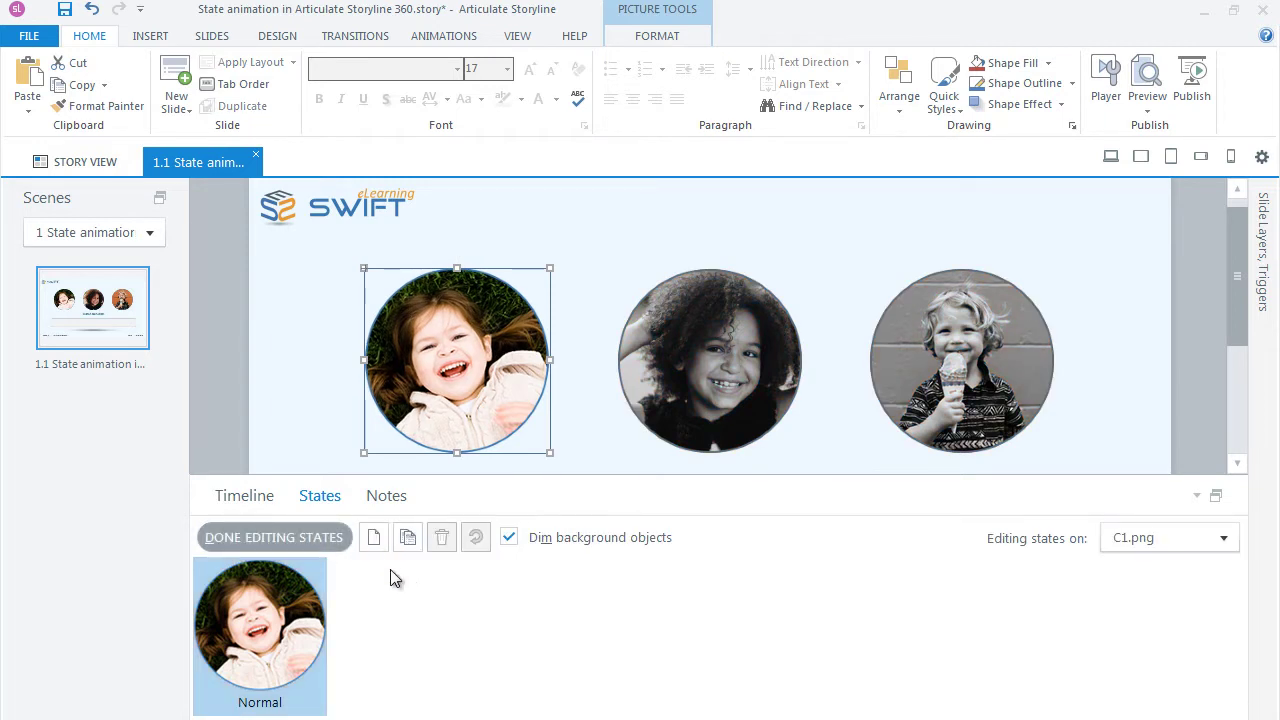
Step: Duplicate C1's state as Hover and Down, and start naming a Visited state
left_click(408, 540)
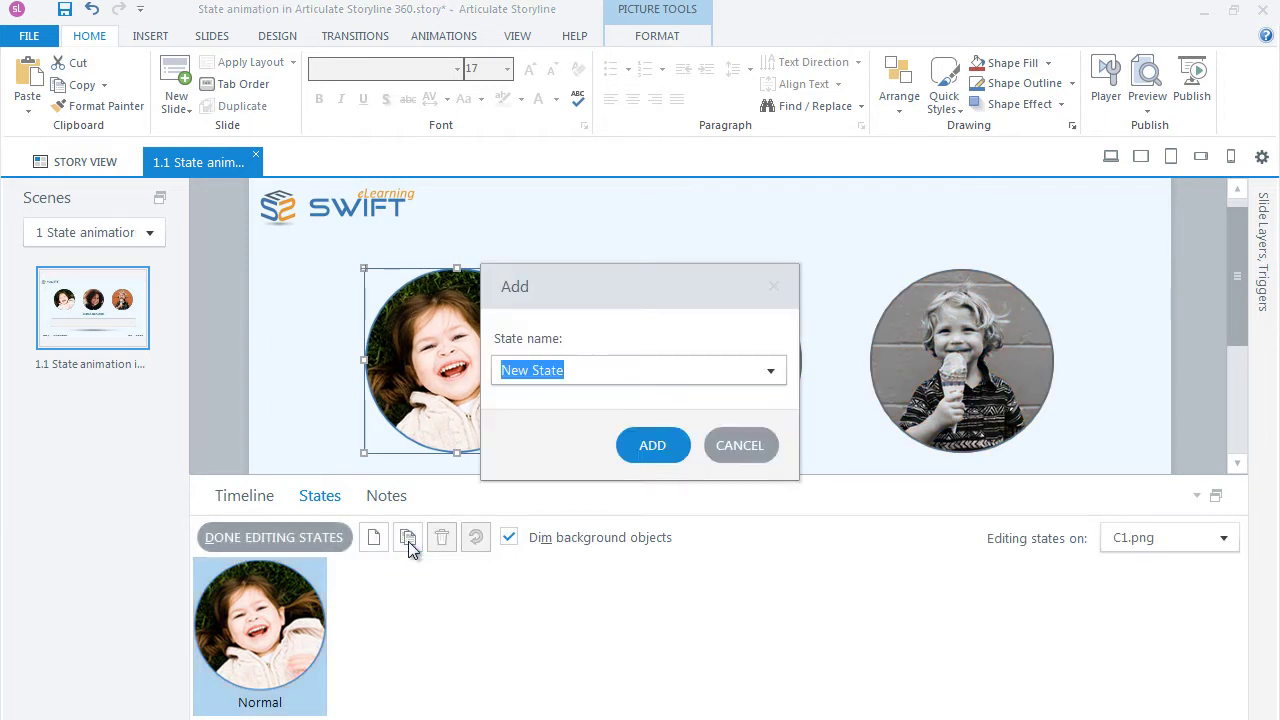
type("Hover")
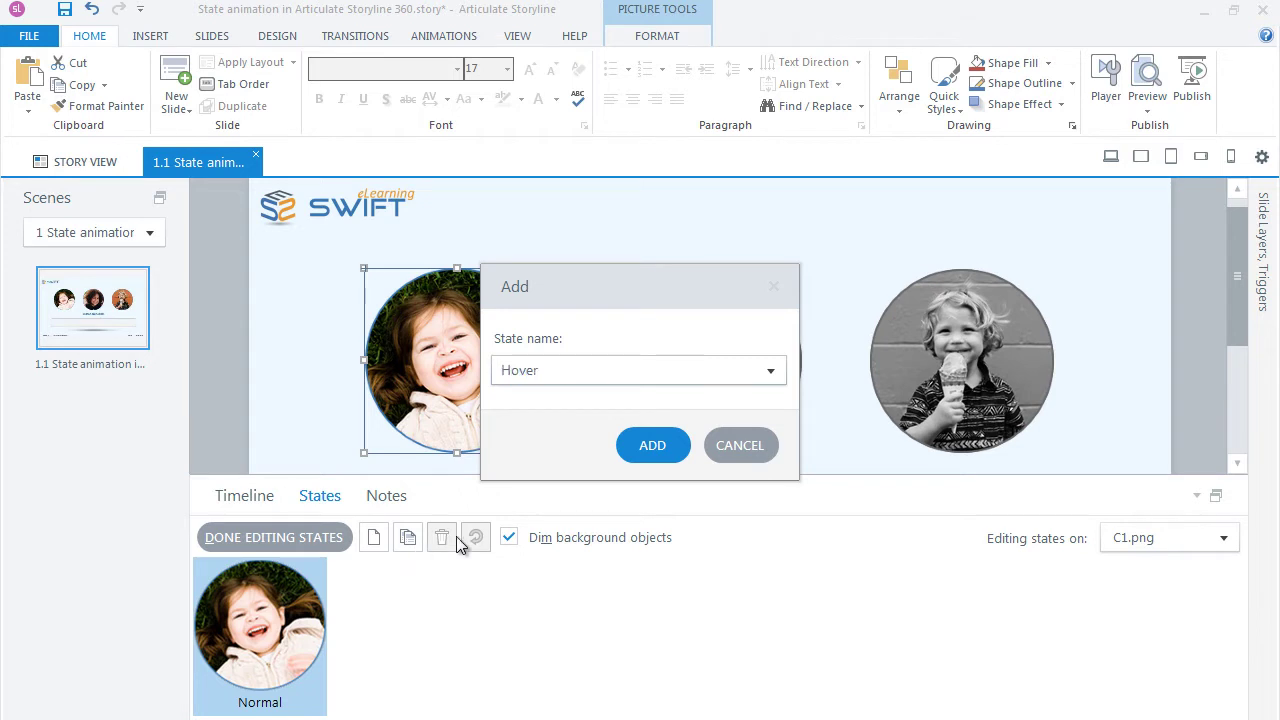
left_click(640, 445)
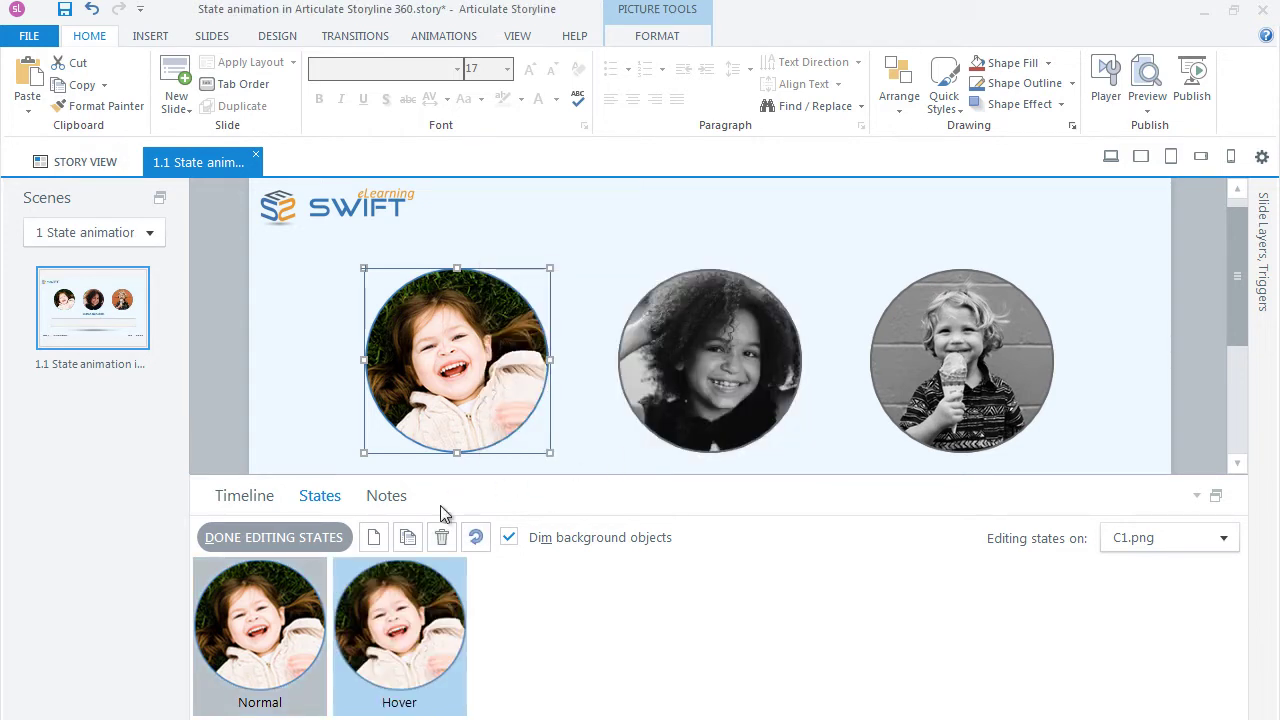
left_click(408, 537)
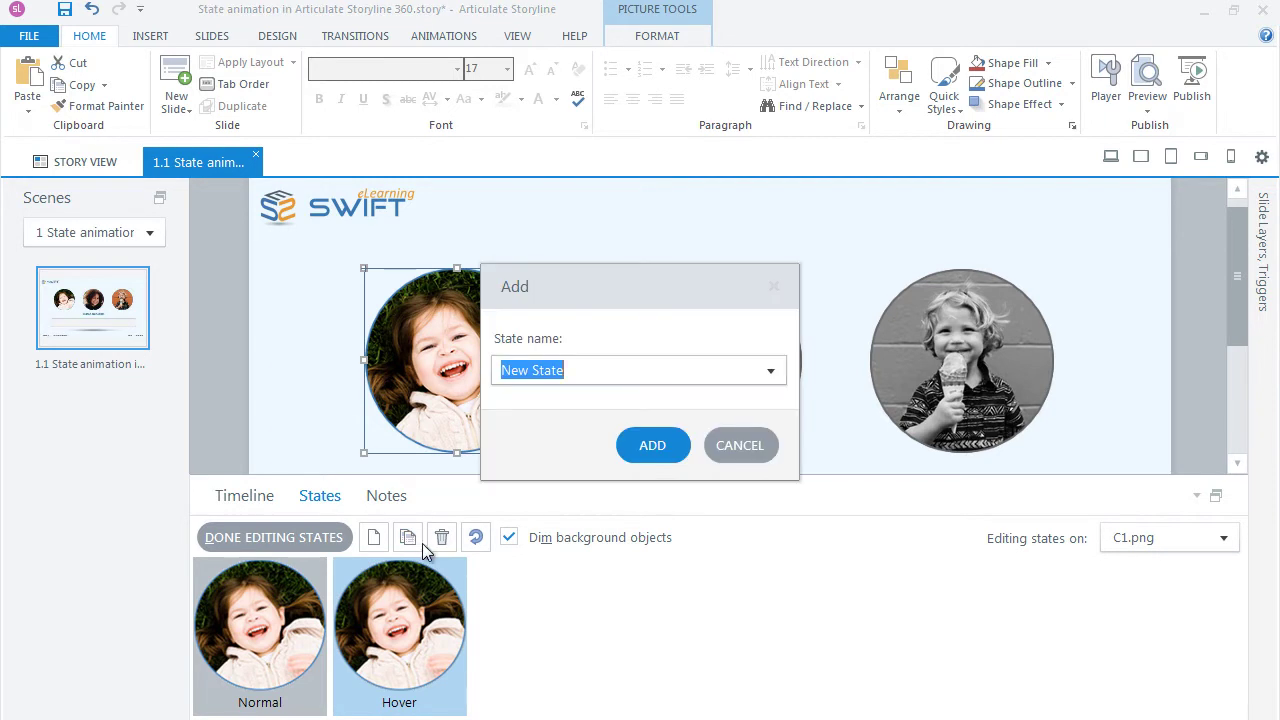
type("Do")
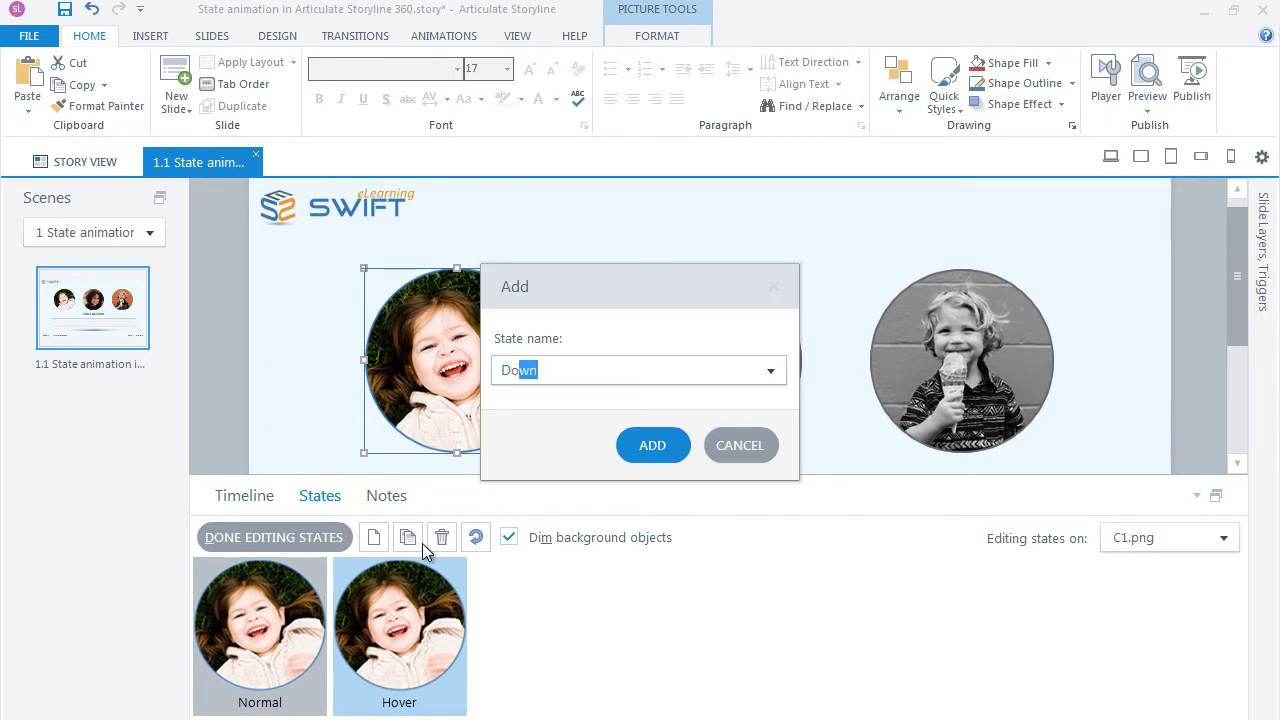
type("wn")
left_click(651, 445)
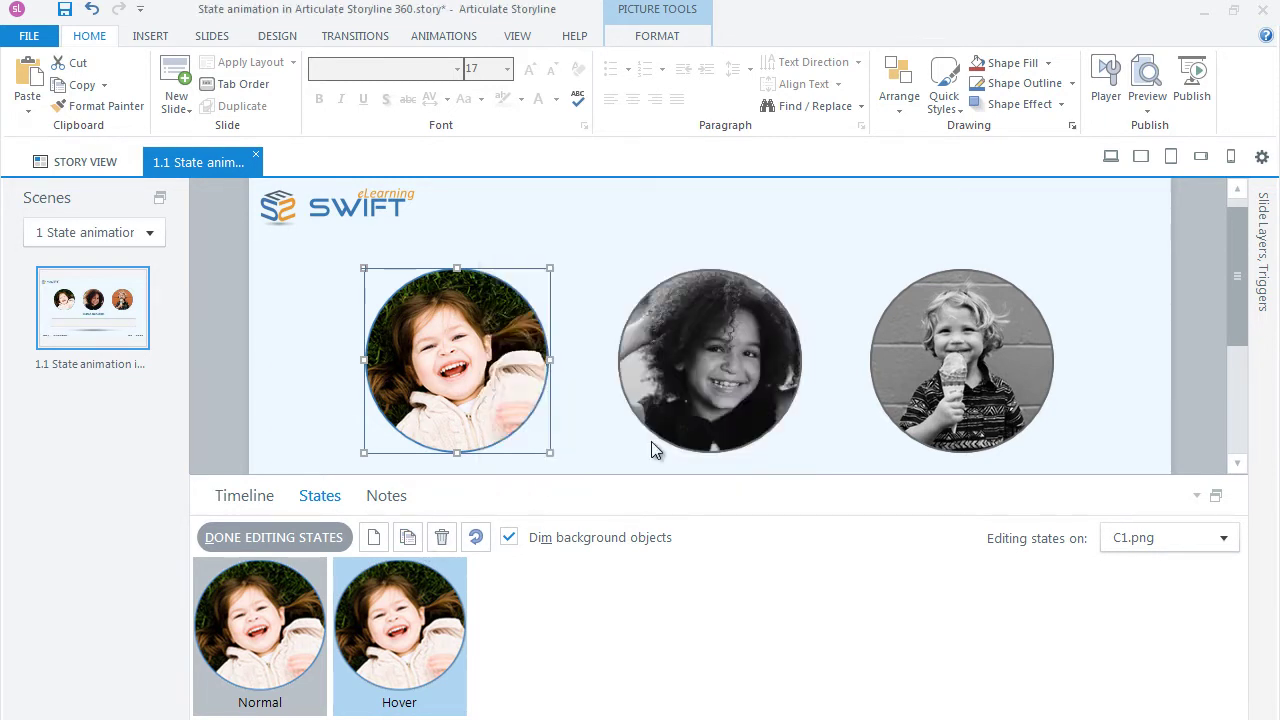
left_click(408, 537)
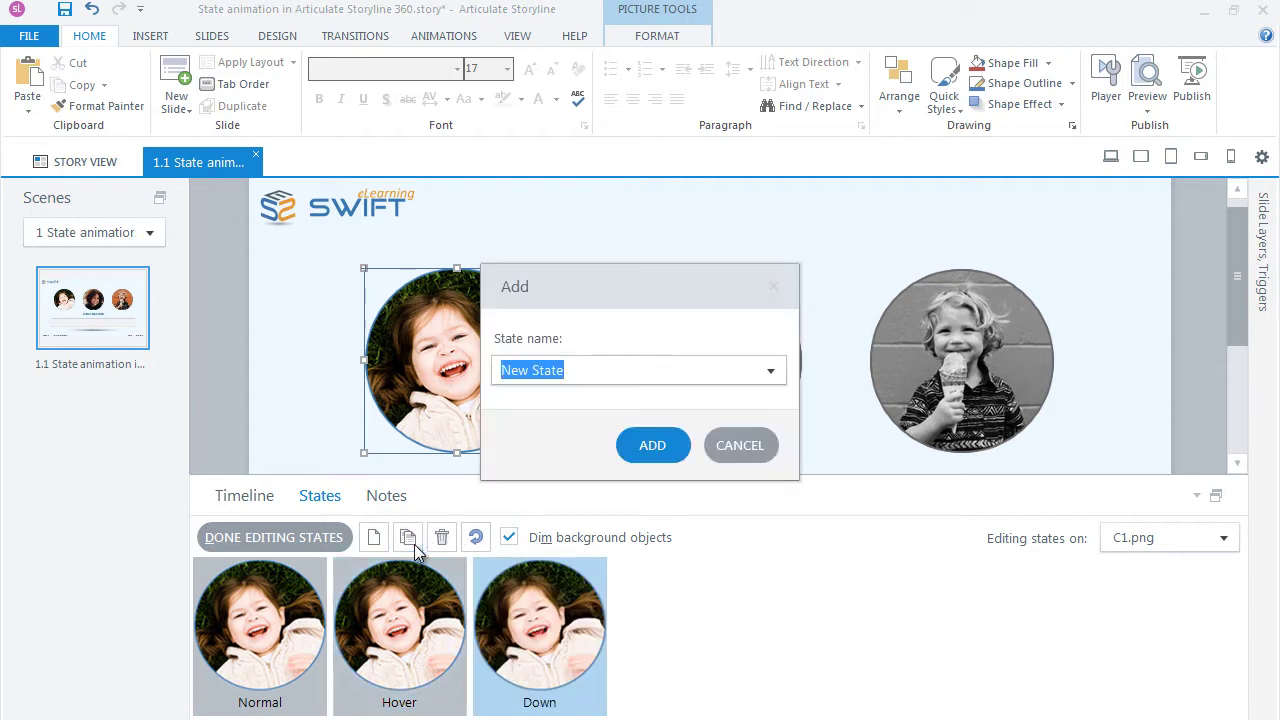
type("Visited")
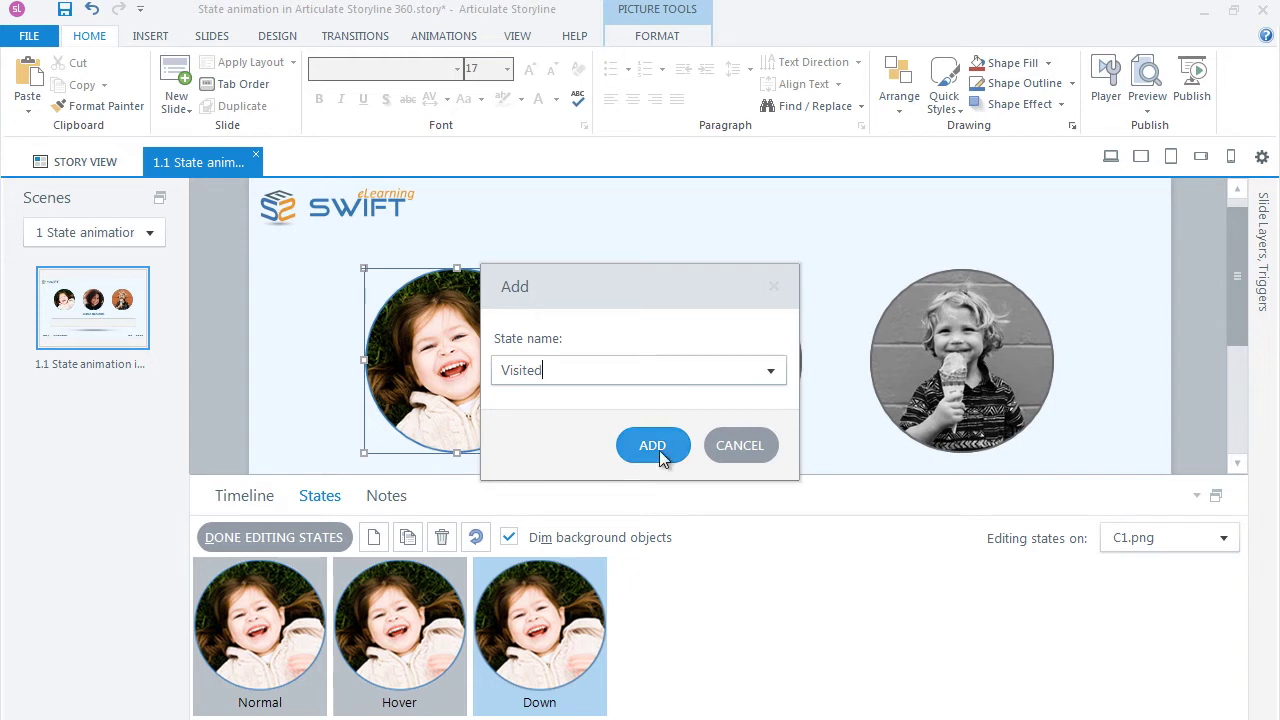
Step: Add C1's Visited state, then copy the girl photo over the middle circle in Hover, entrance None
left_click(659, 450)
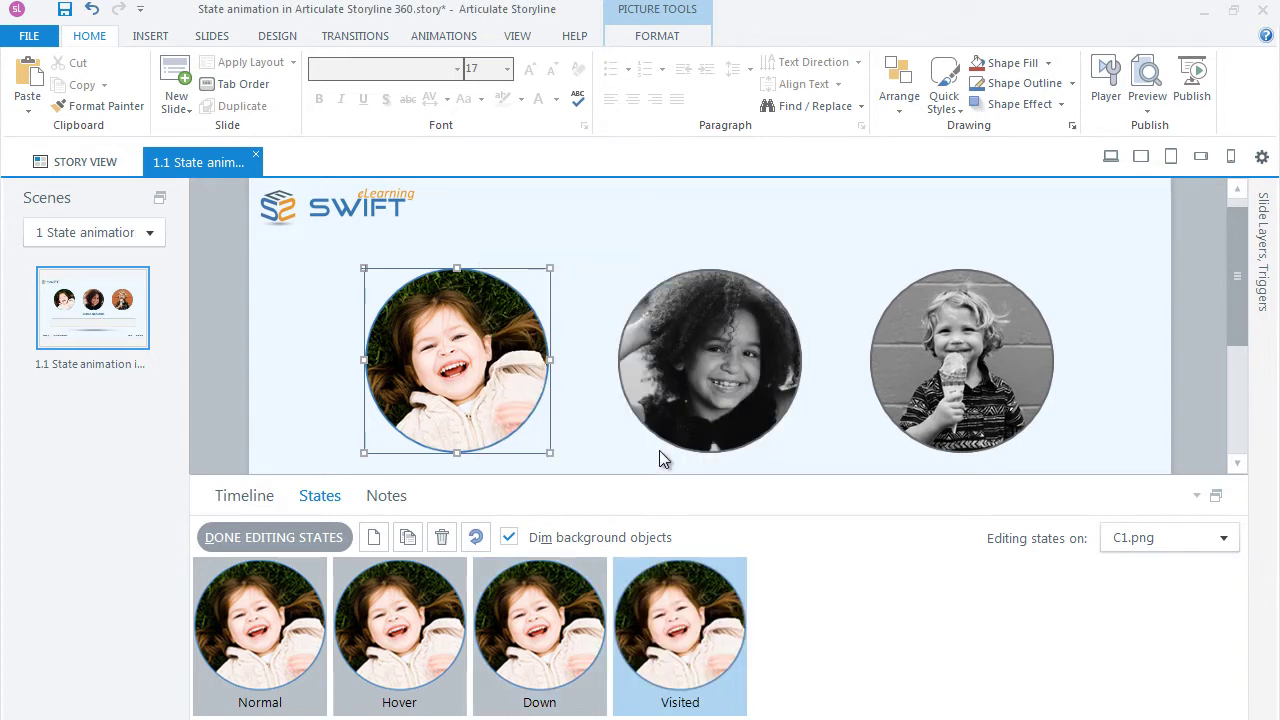
left_click(401, 636)
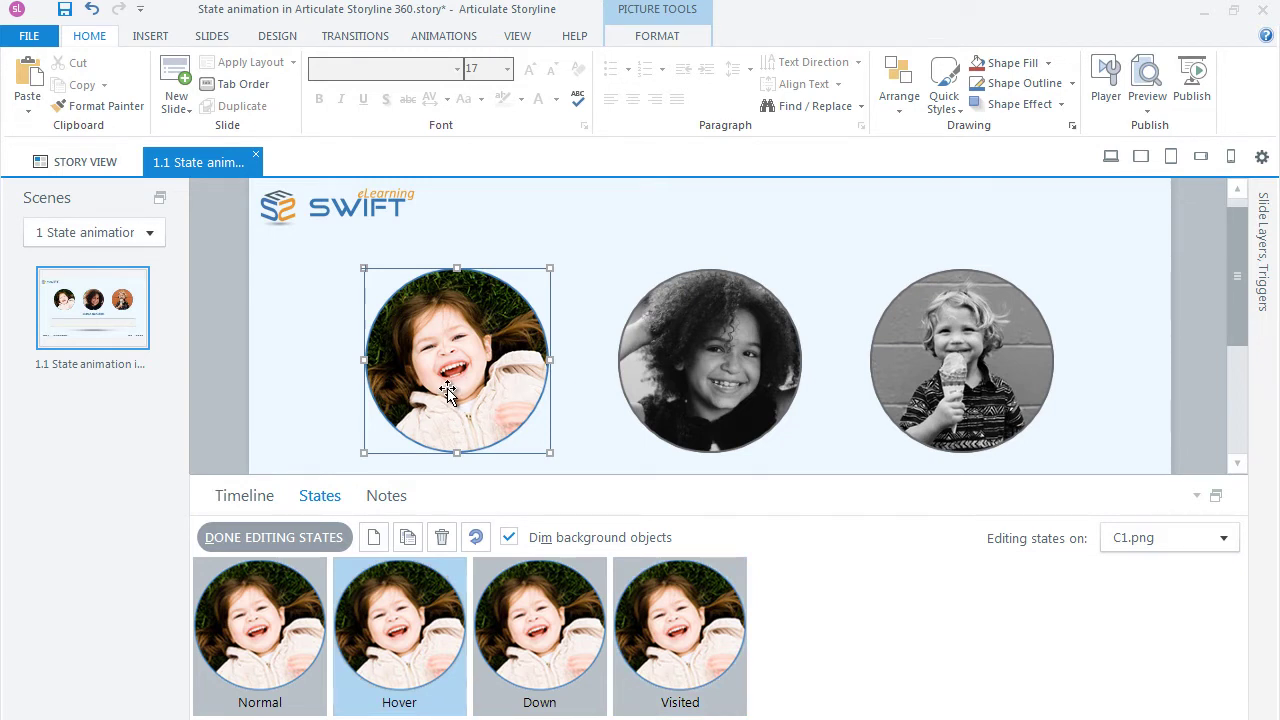
left_click(443, 35)
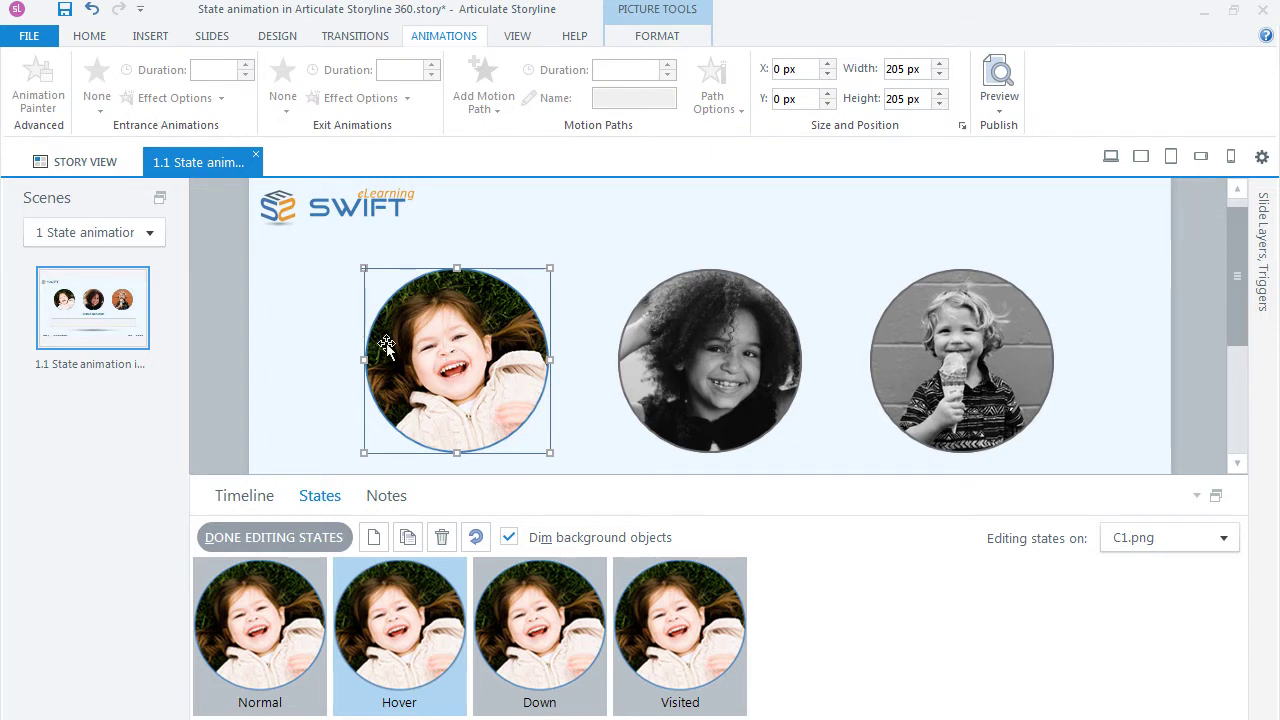
left_click_drag(457, 351, 680, 350)
left_click(98, 110)
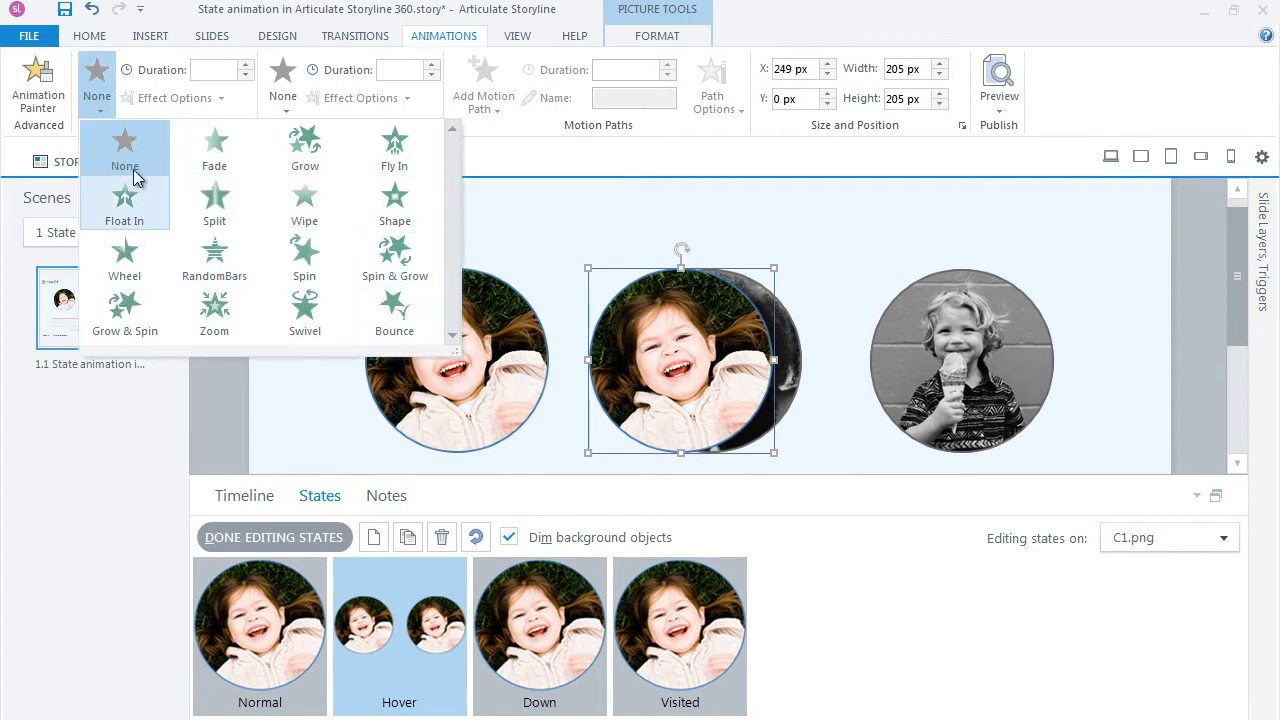
left_click(545, 212)
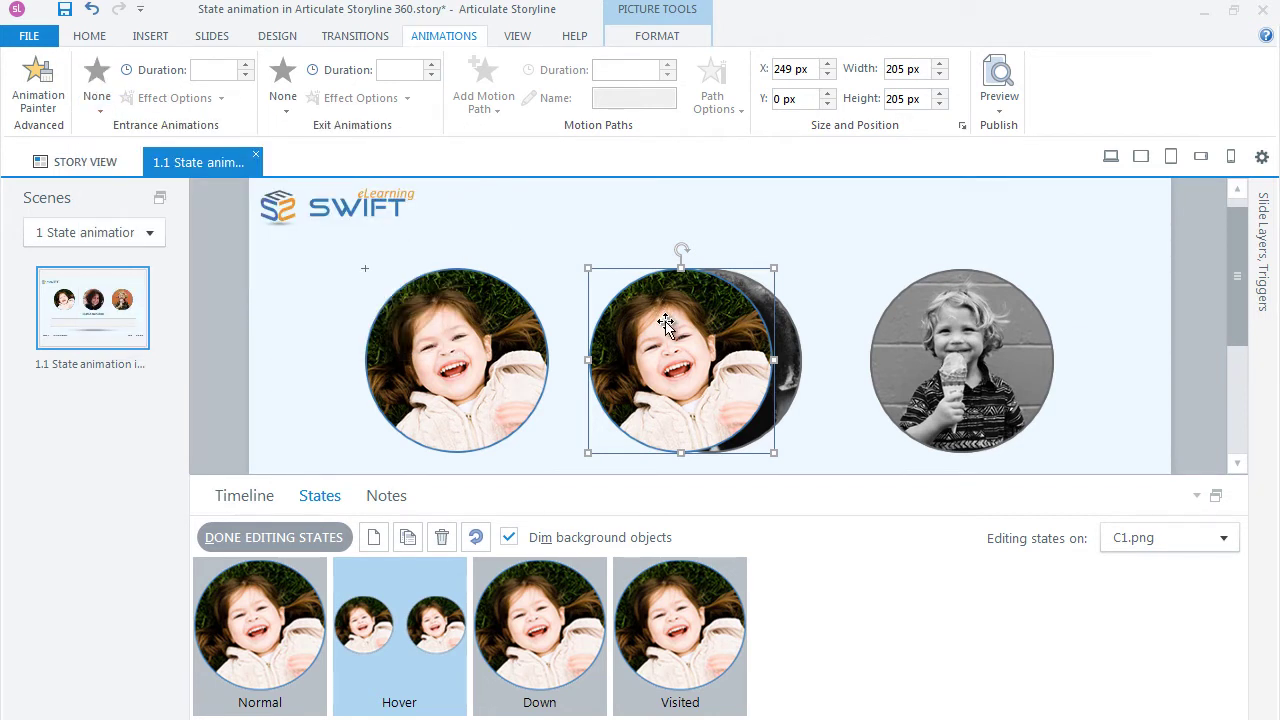
Step: Delete the copied girl photo and draw an oval circle overlapping the left photo in Hover
key("Delete")
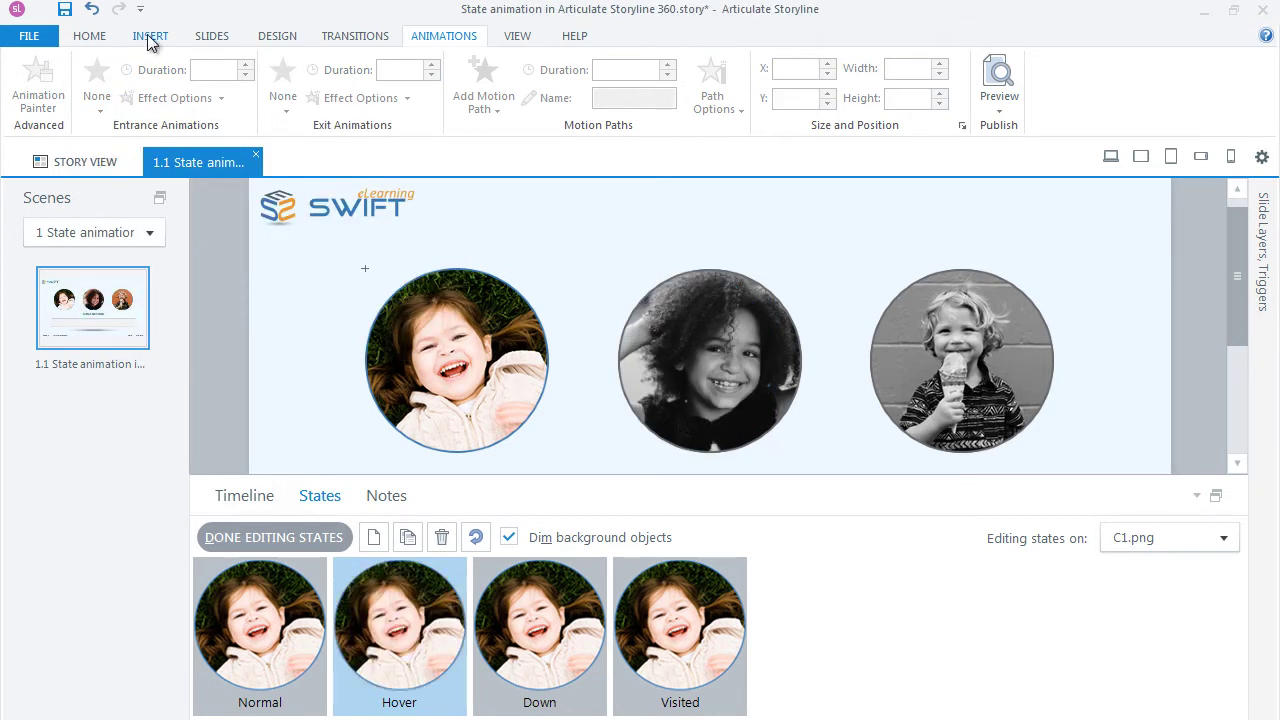
left_click(150, 37)
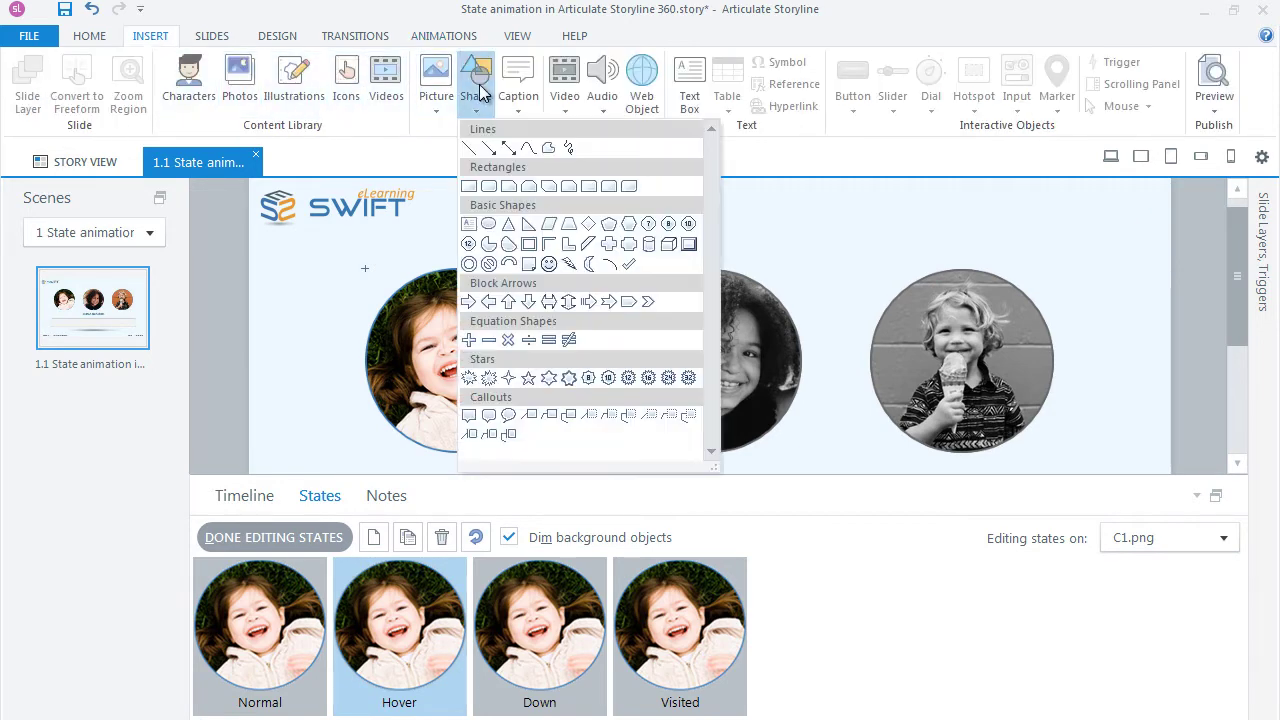
left_click(480, 90)
left_click(490, 222)
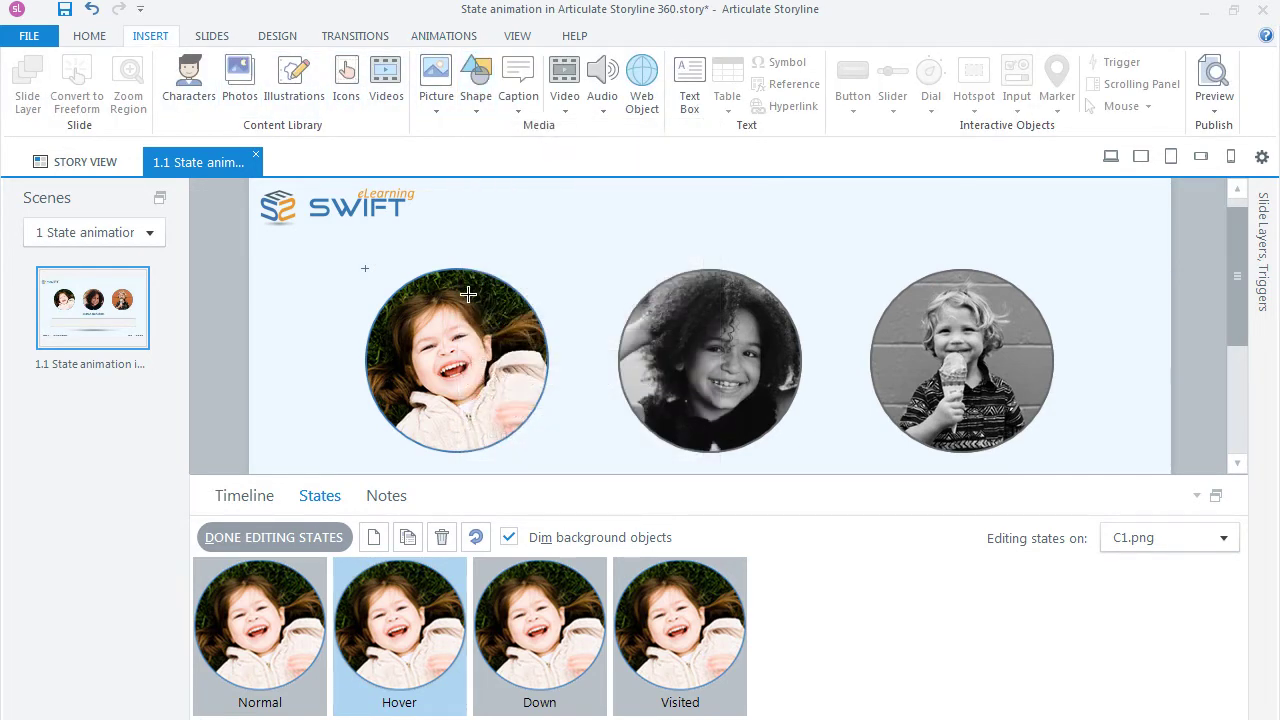
left_click_drag(456, 288, 629, 465)
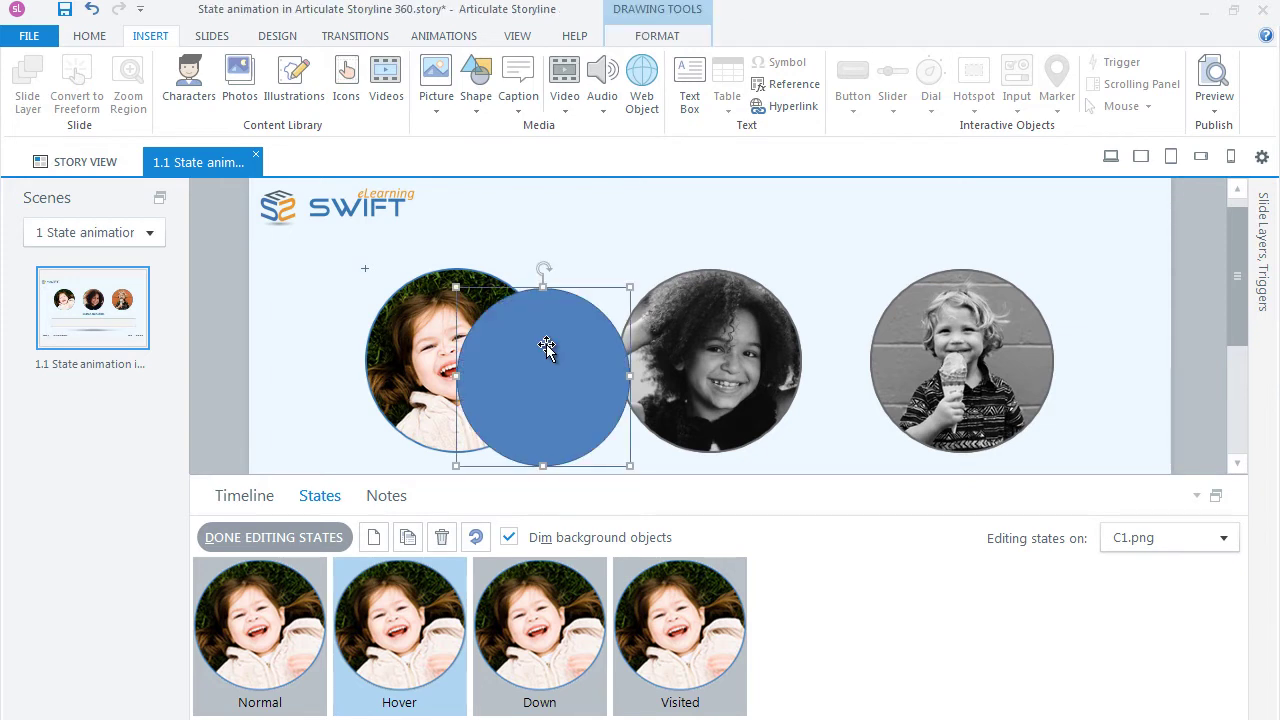
Step: Size the circle to 201×201 px and position it at 2, 2
key("ctrl+shift+Return")
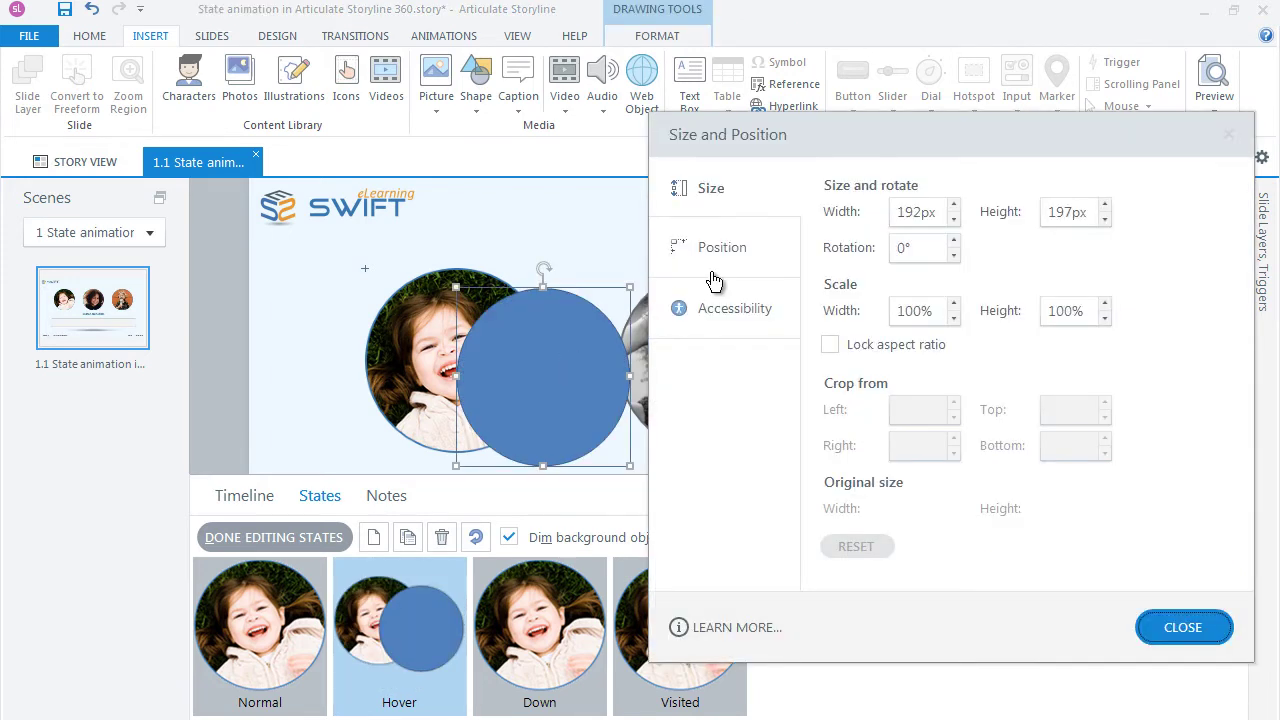
double_click(935, 214)
type("201")
key("Tab")
type("201")
left_click(730, 246)
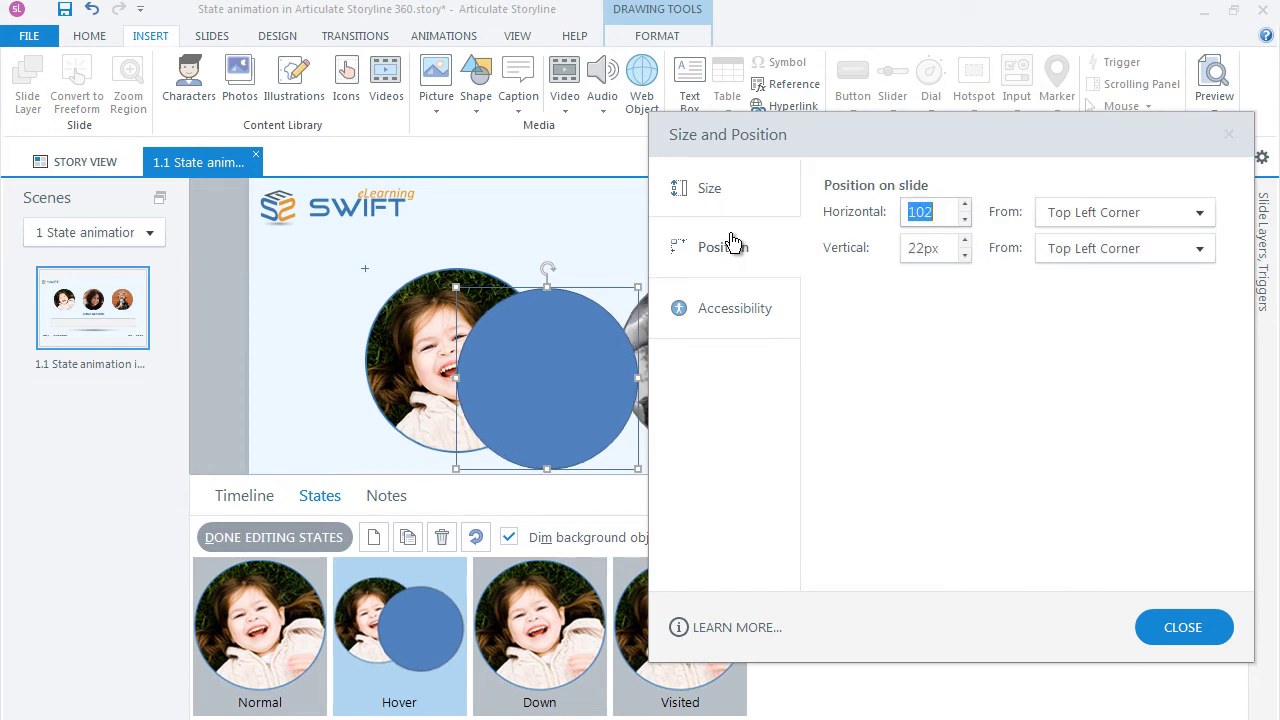
type("2")
key("Tab")
type("2")
key("Return")
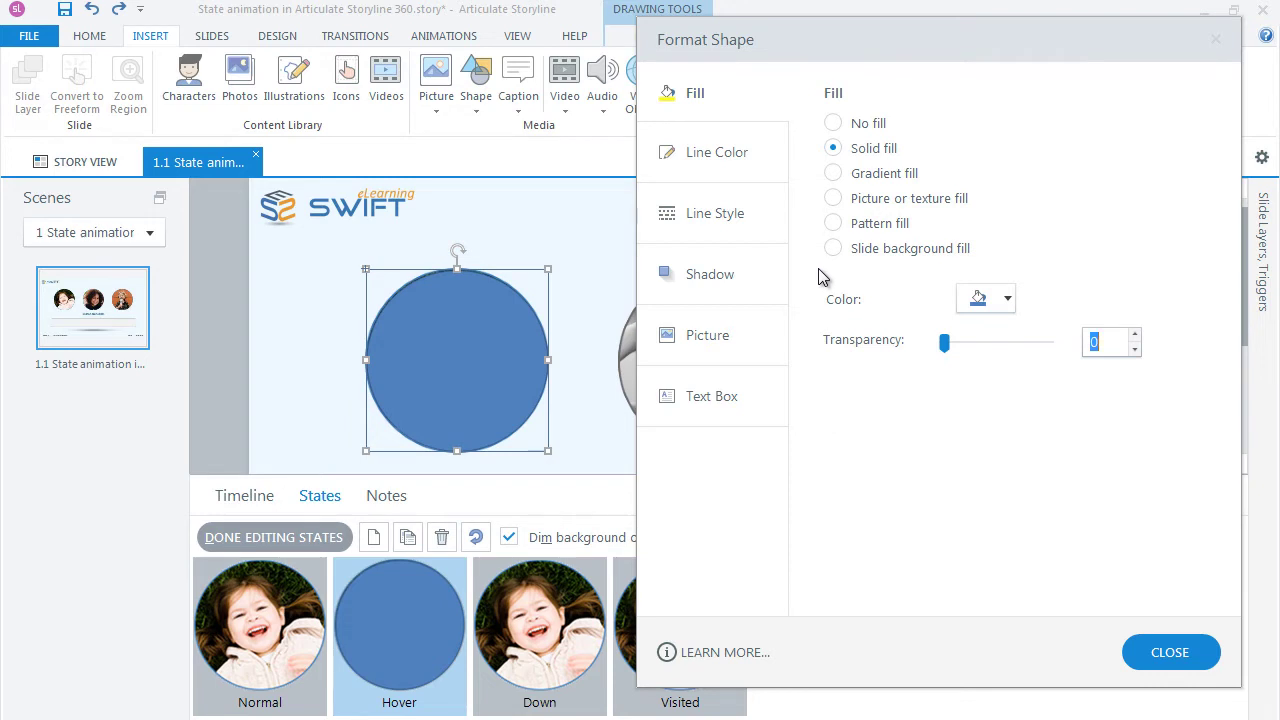
Step: Give the circle a white solid fill with 40% transparency
left_click(1010, 300)
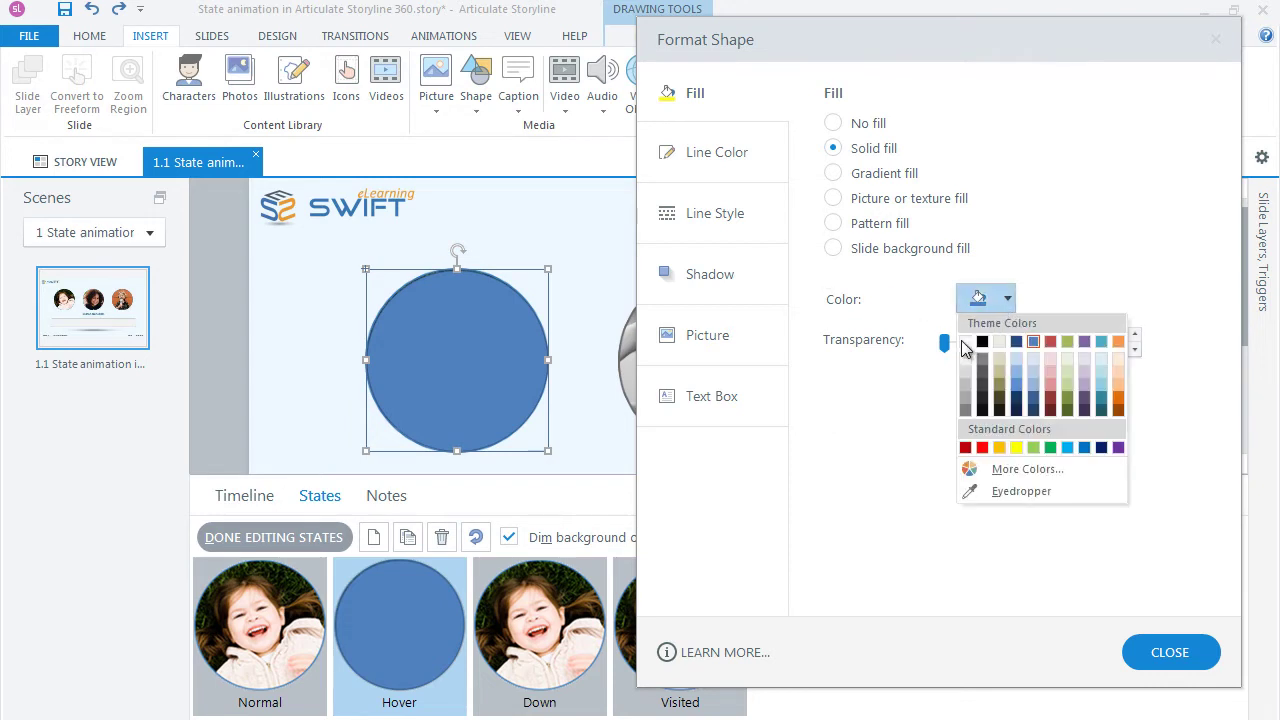
left_click(965, 342)
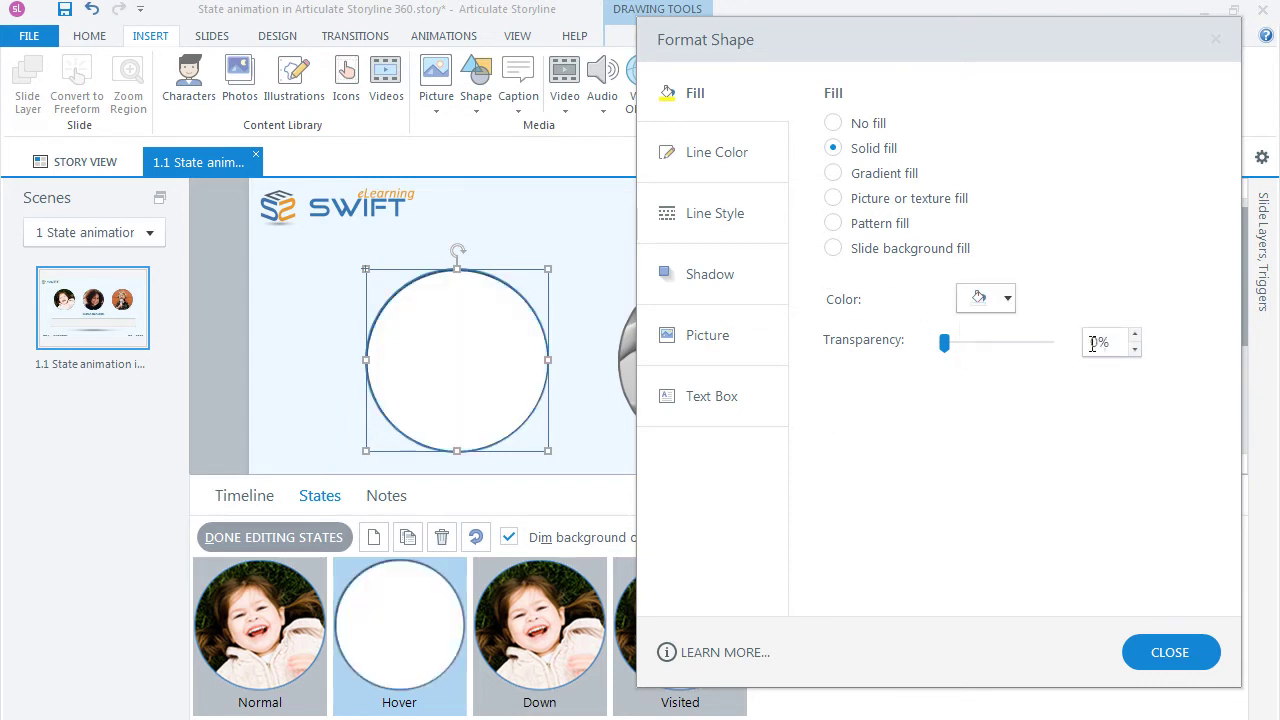
left_click(1092, 343)
type("40")
key("Return")
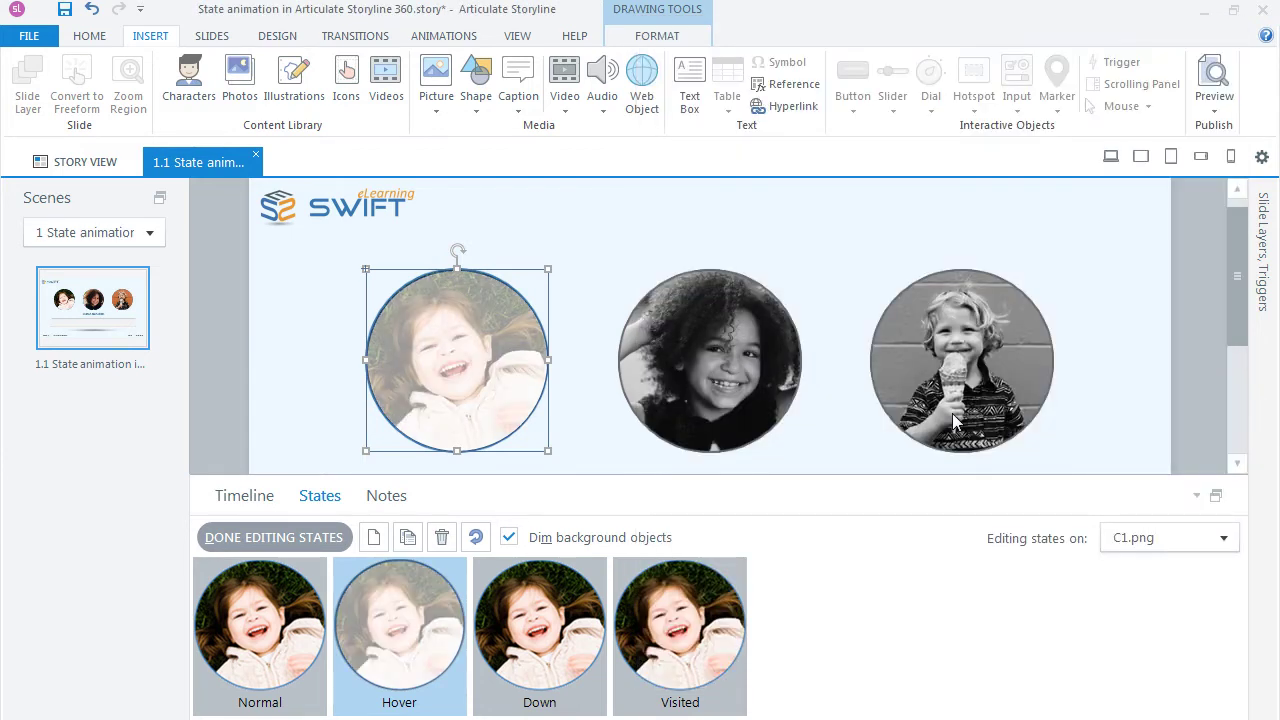
Step: Set the Hover overlay circle's entrance and exit to Zoom, each lasting 00.25 seconds
left_click(828, 414)
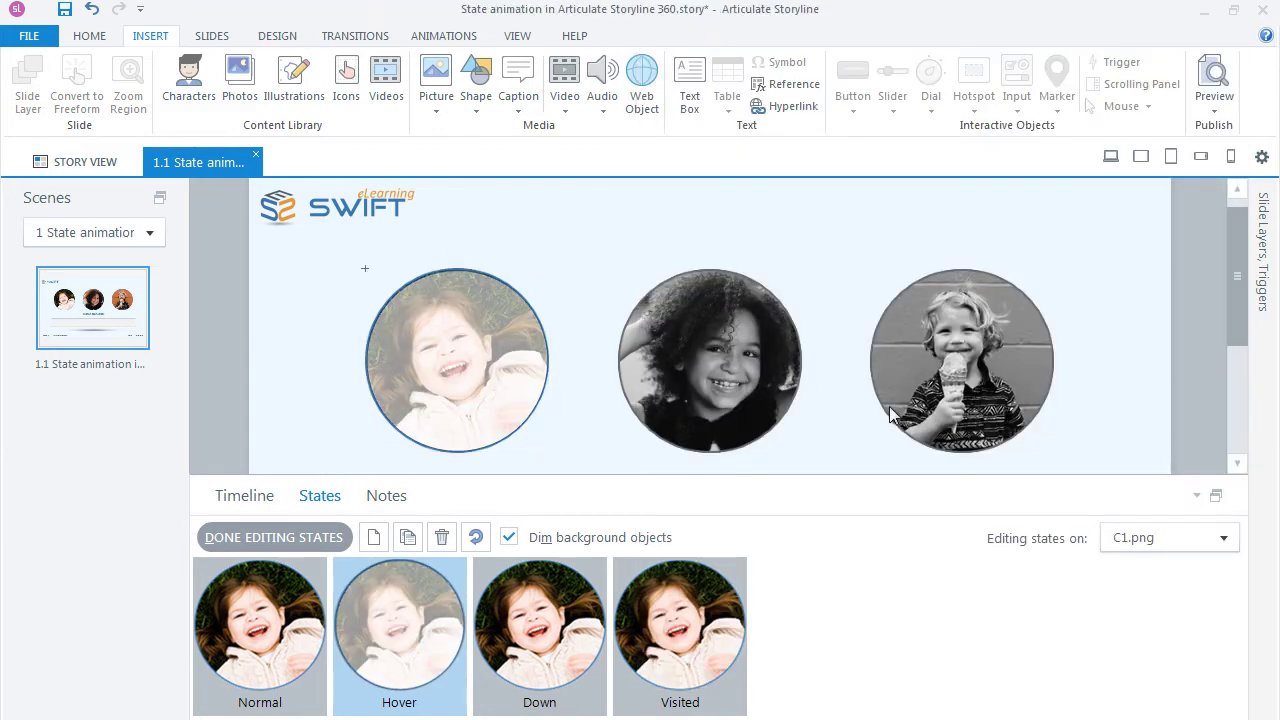
left_click(443, 363)
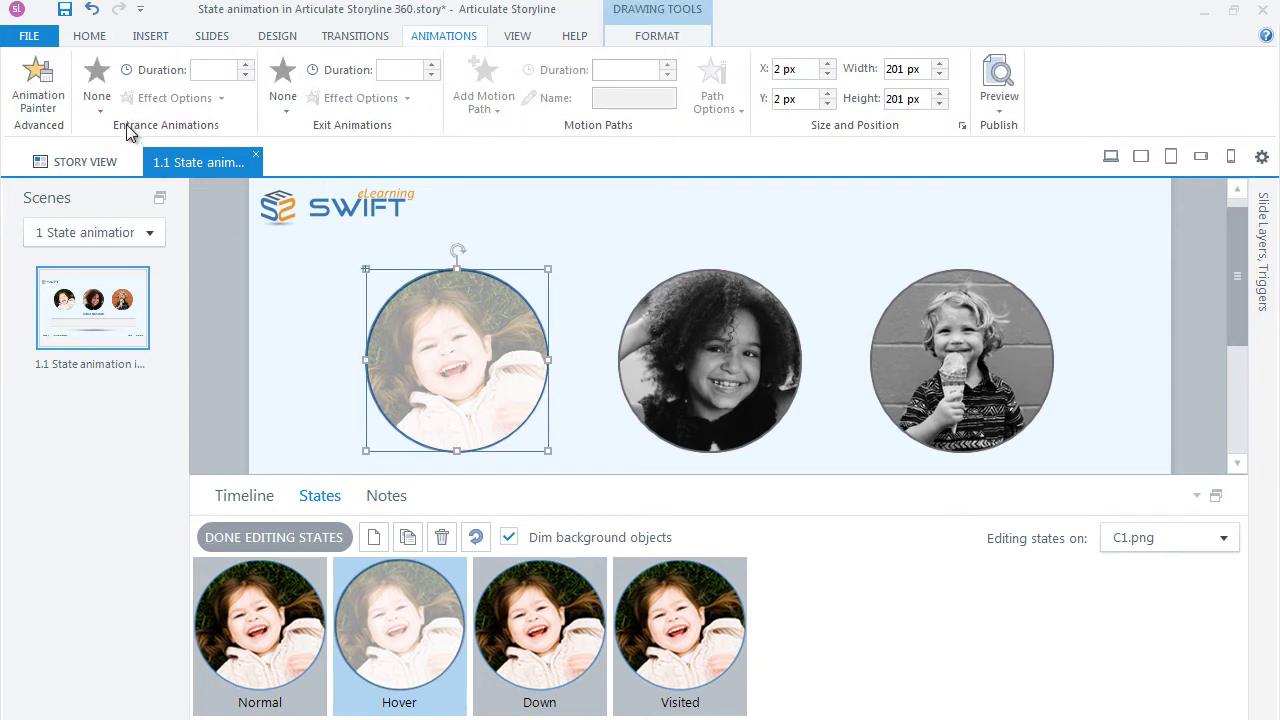
left_click(106, 74)
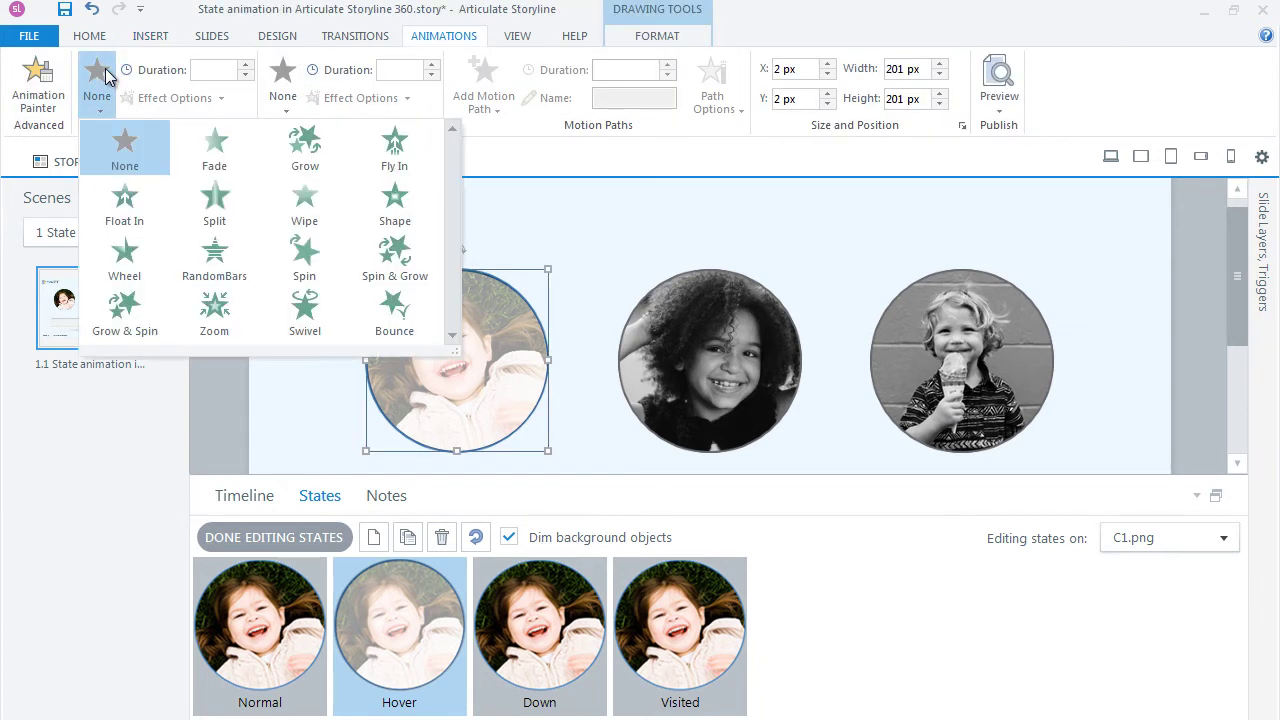
left_click(210, 312)
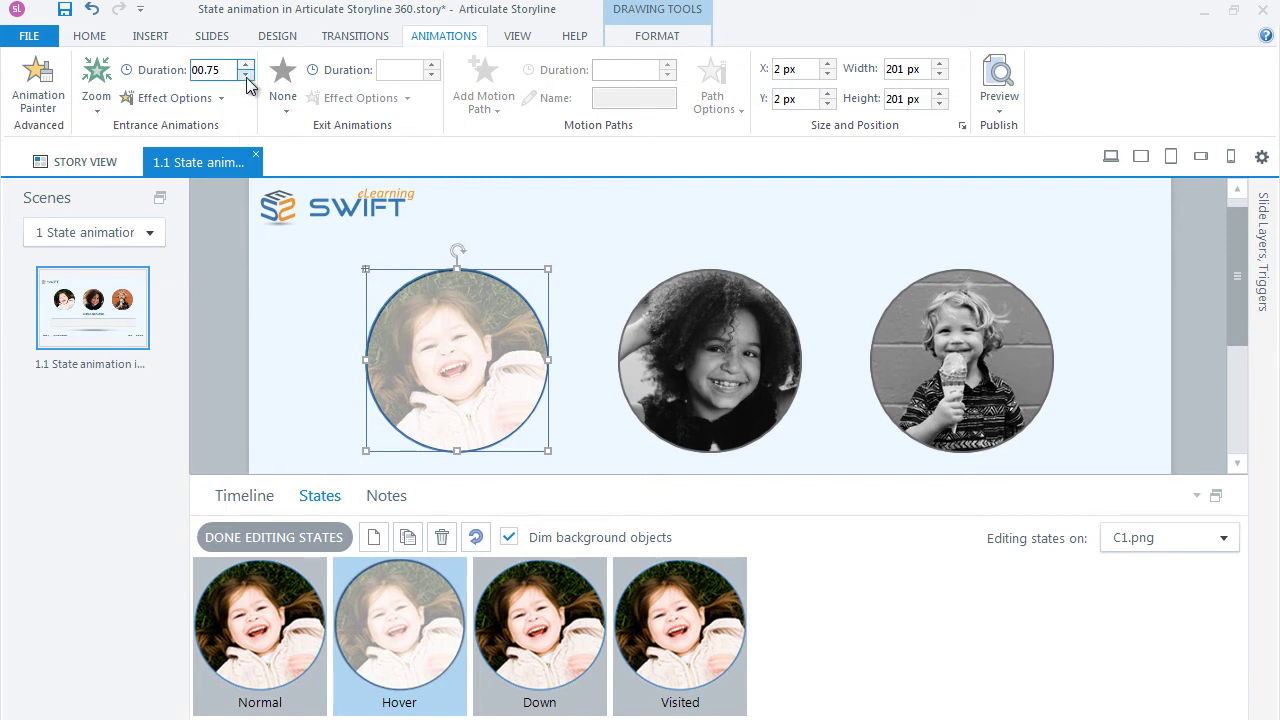
left_click(245, 75)
left_click(283, 85)
left_click(392, 318)
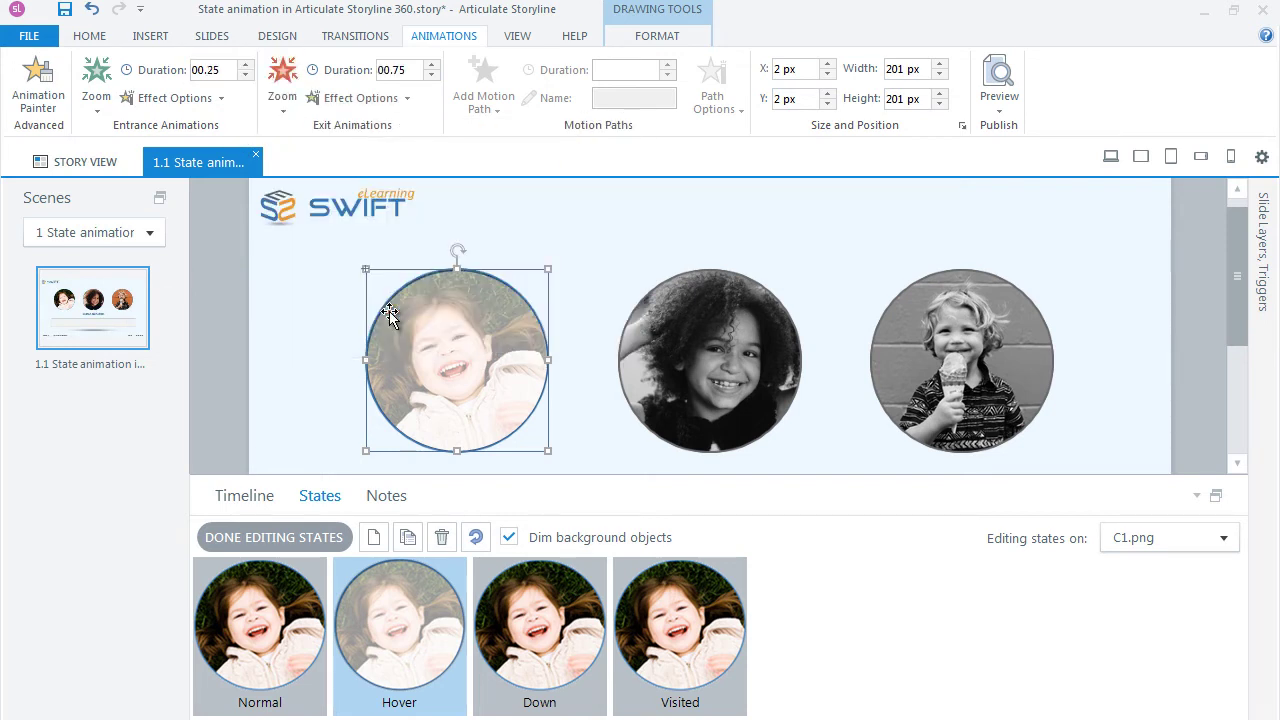
left_click(432, 75)
Step: In C1's Visited state, fill the overlay circle black with 40% transparency
left_click(694, 610)
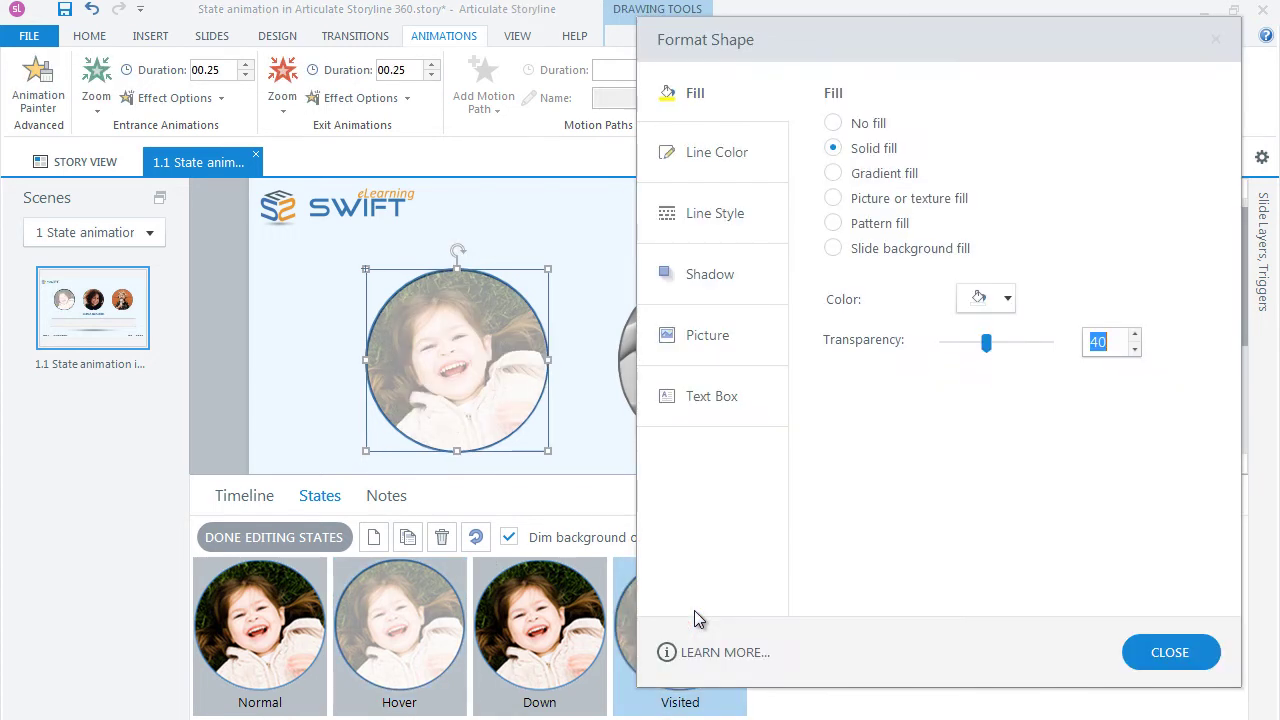
left_click(1002, 300)
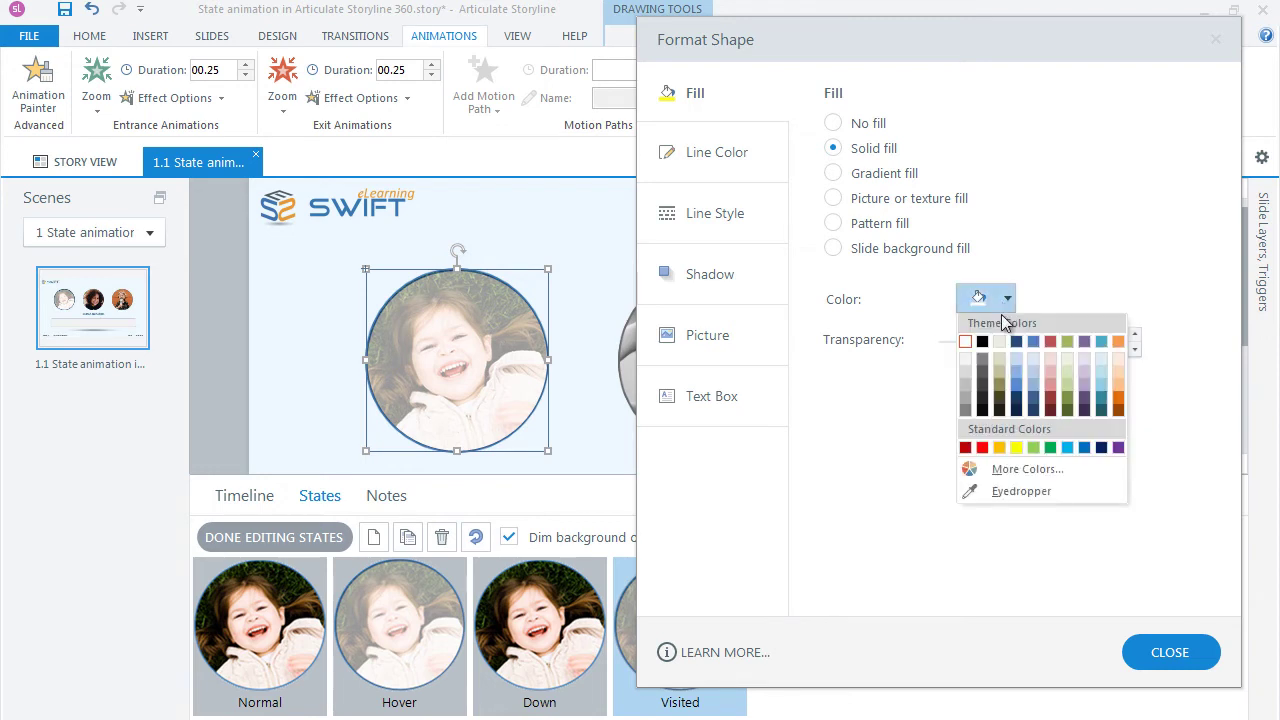
left_click(985, 406)
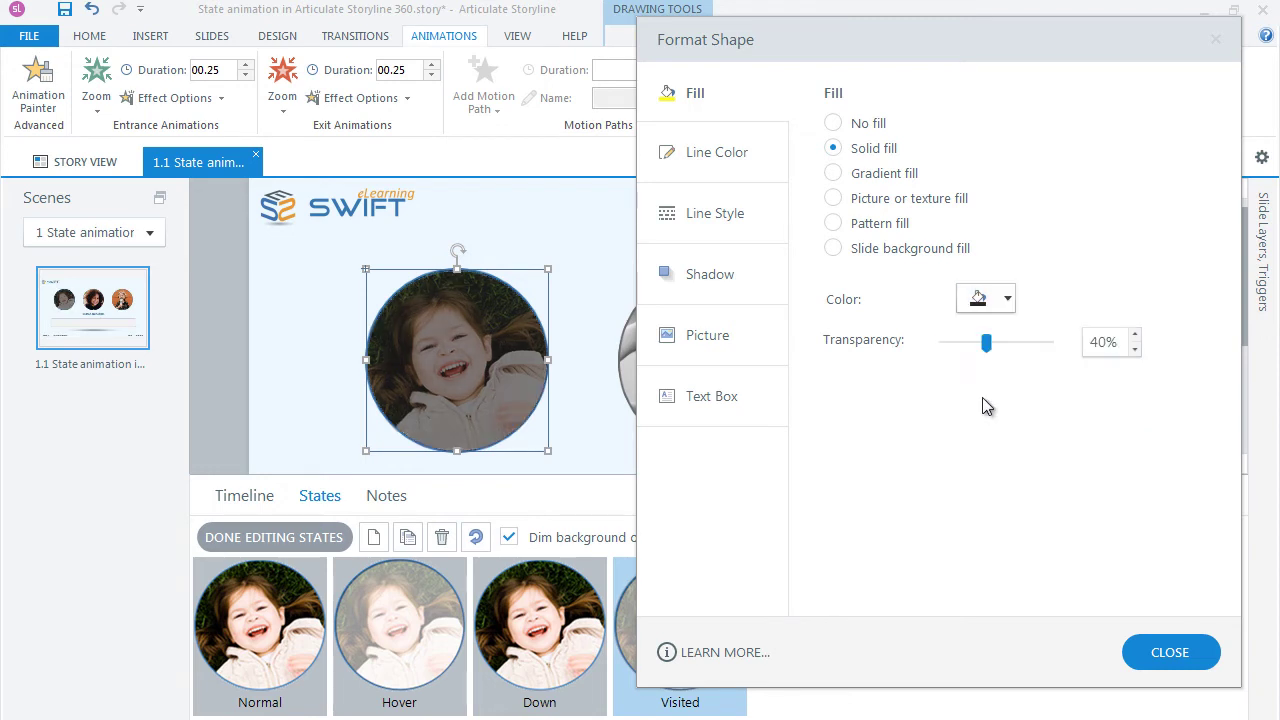
left_click(1087, 344)
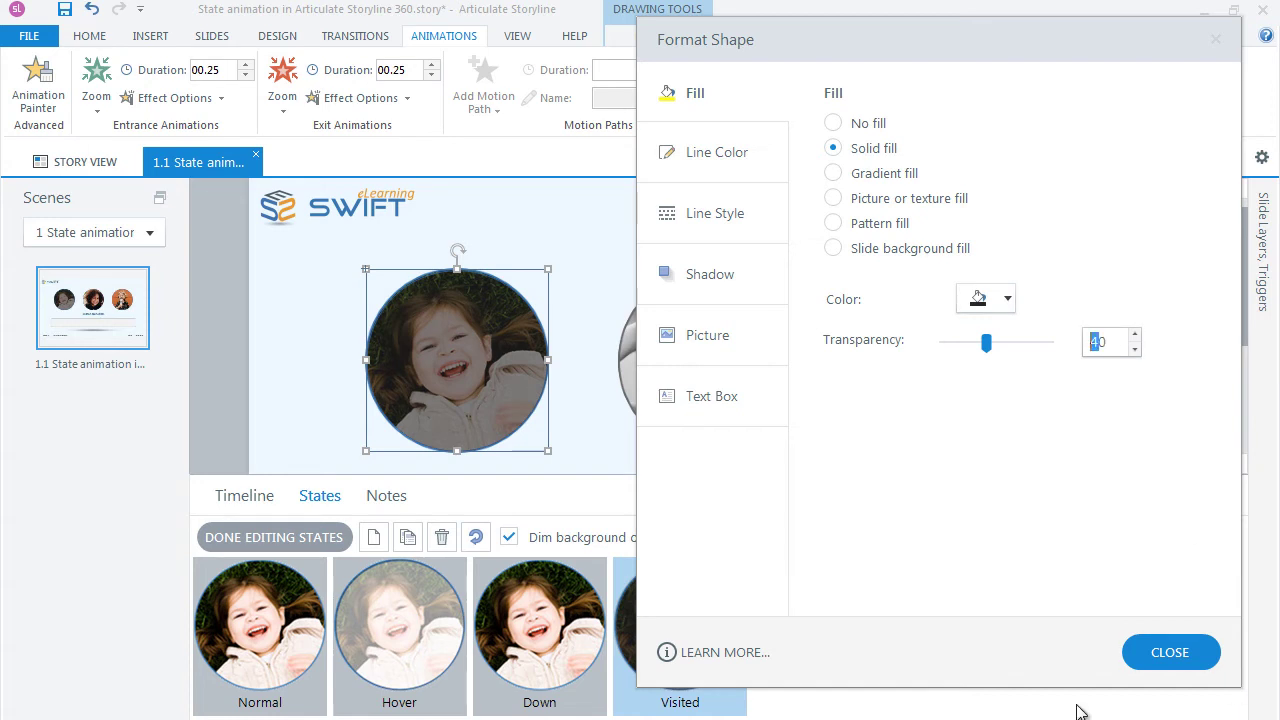
type("8")
key("Return")
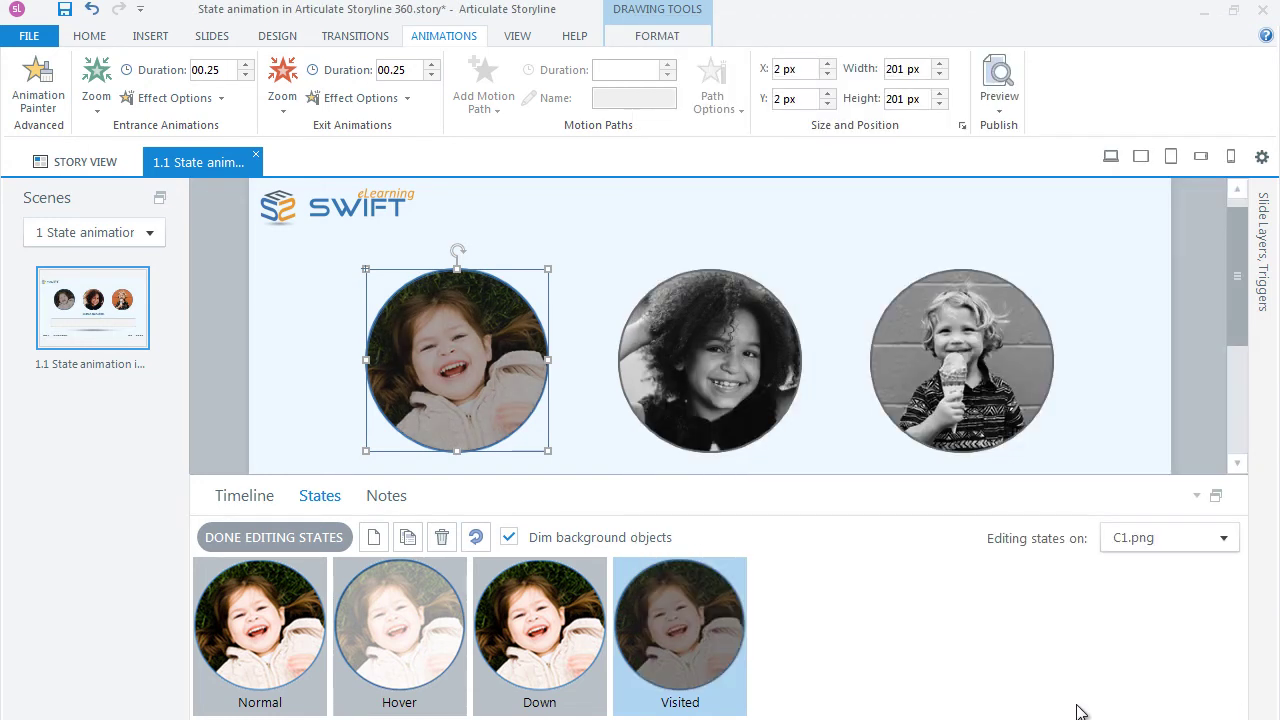
Step: Finish editing C1's states, check the middle and right photos' states, and preview the slide
left_click(263, 537)
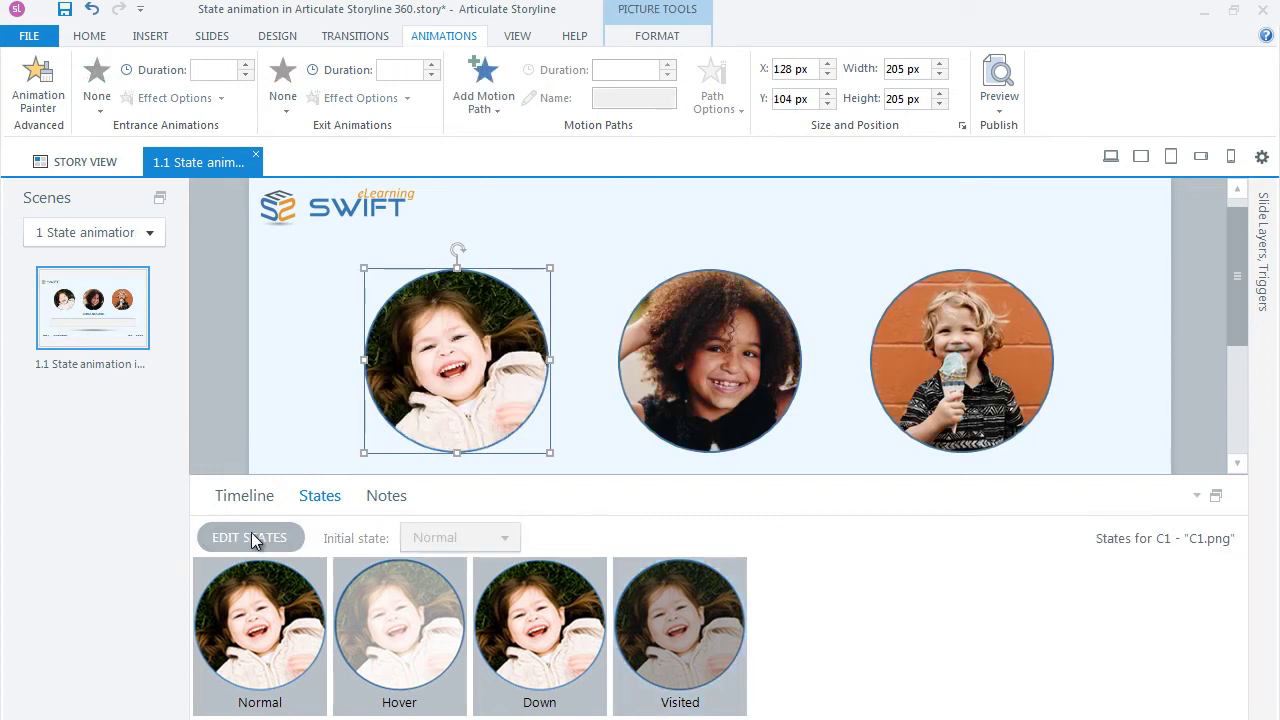
left_click(738, 360)
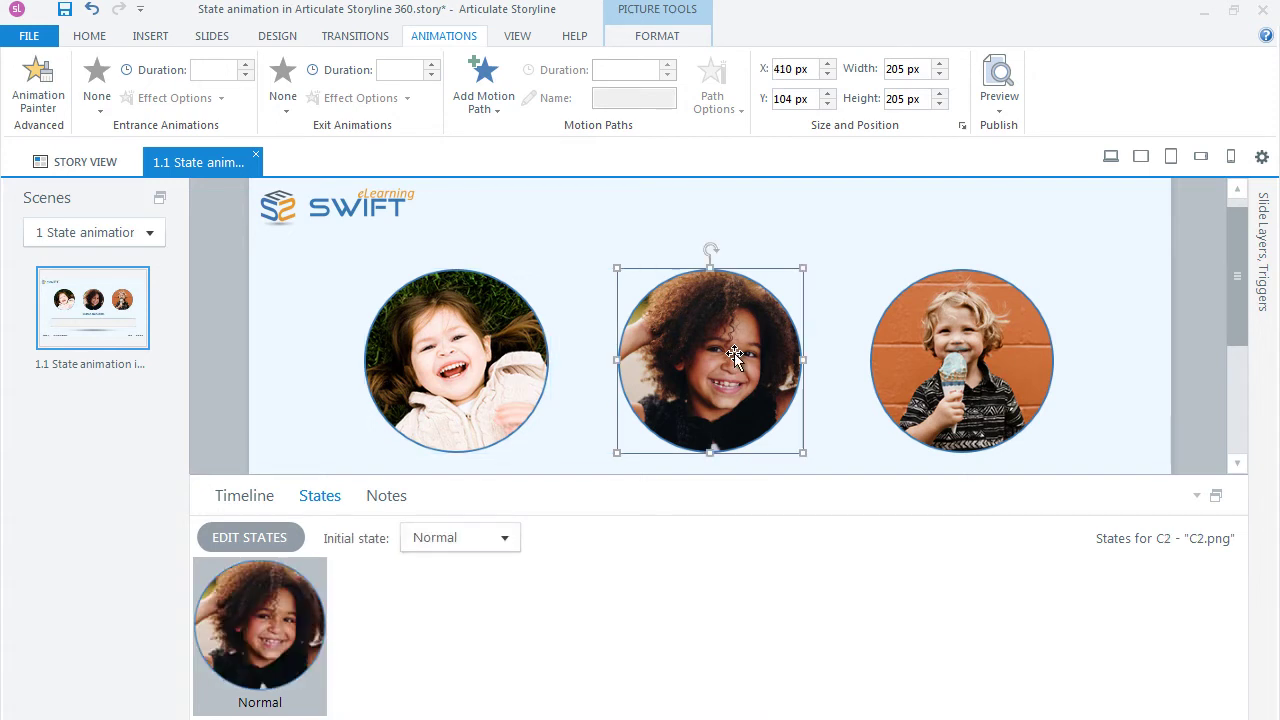
left_click(1000, 361)
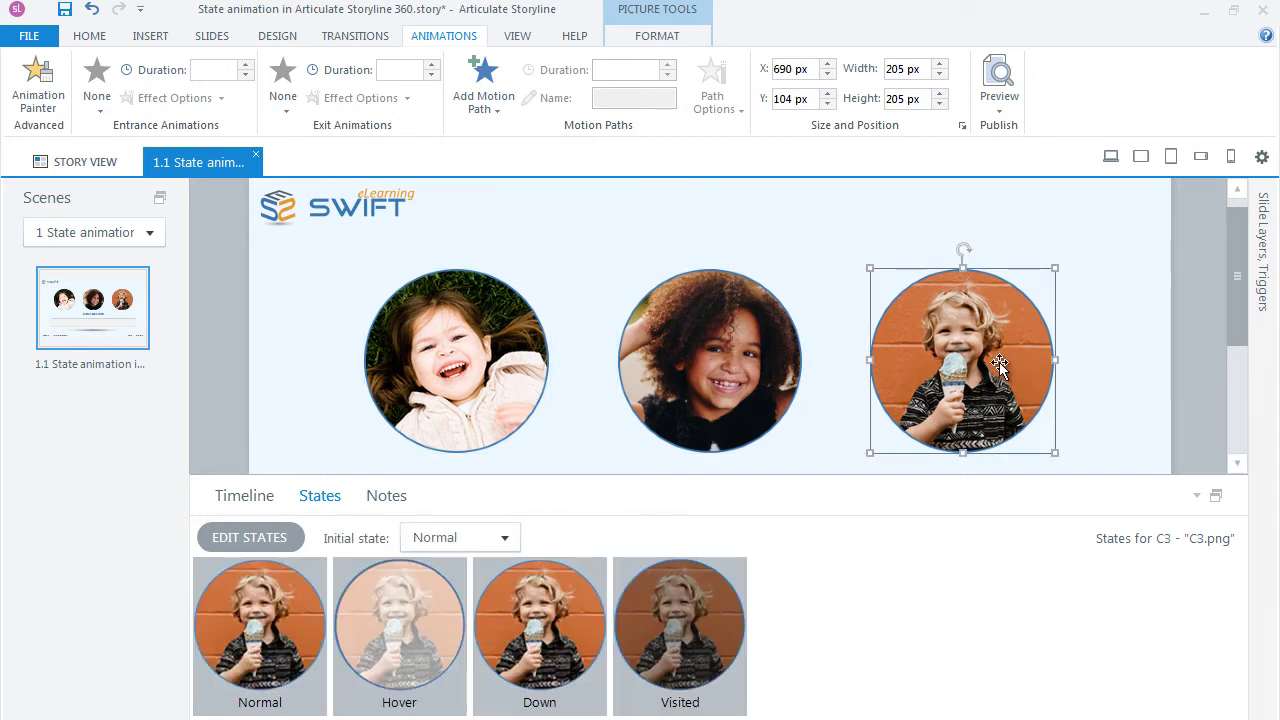
key("ctrl+F12")
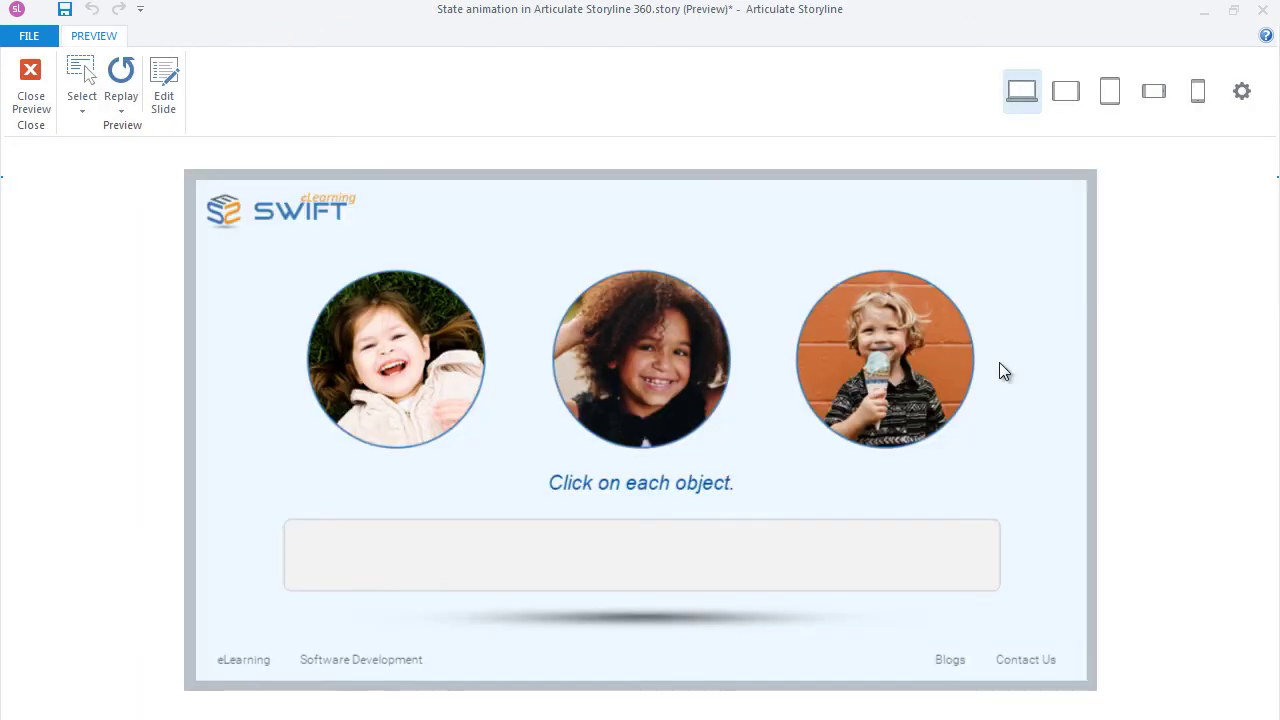
Step: In the preview, hover and click each photo to see it fade and show its red, green or blue panel
left_click(822, 385)
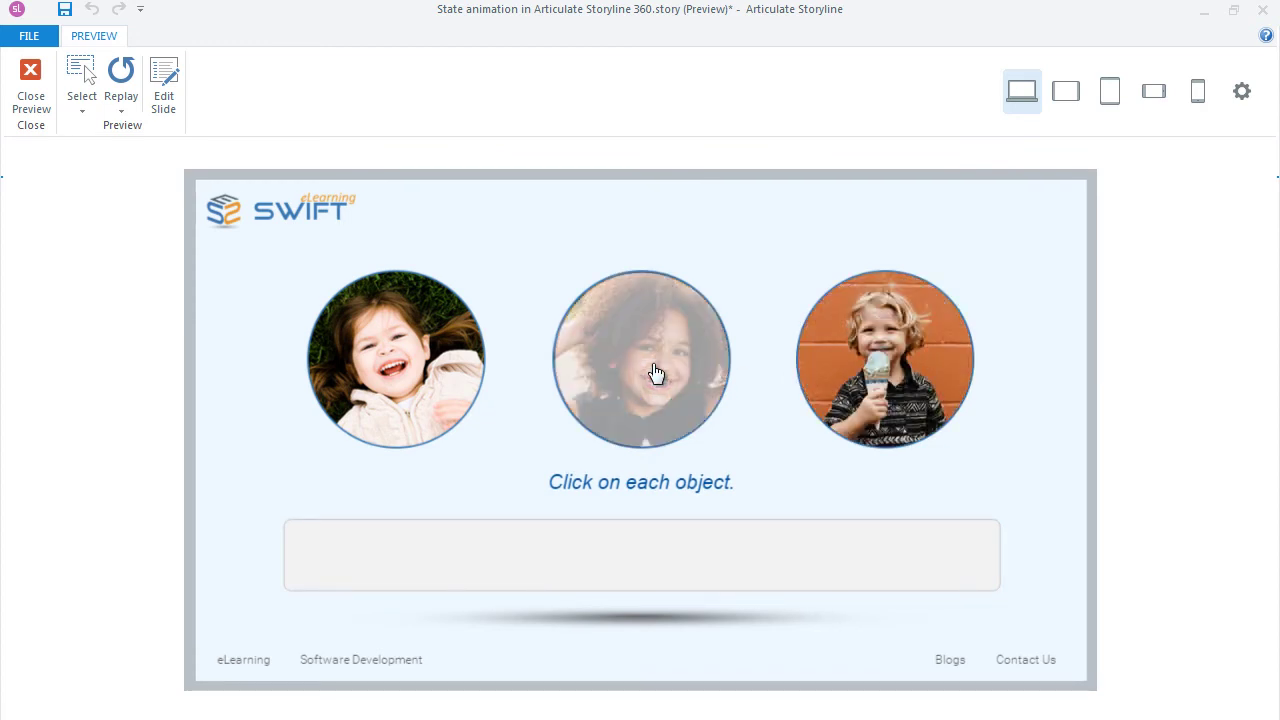
left_click(435, 417)
left_click(603, 404)
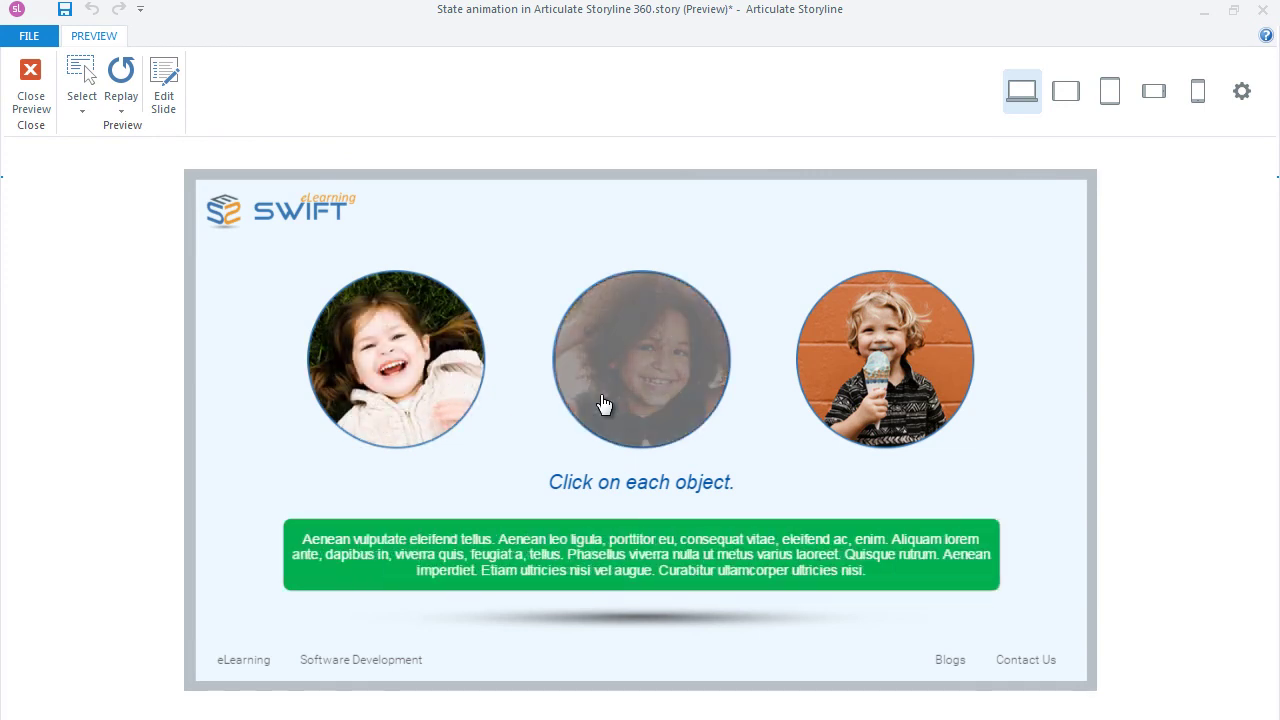
left_click(859, 384)
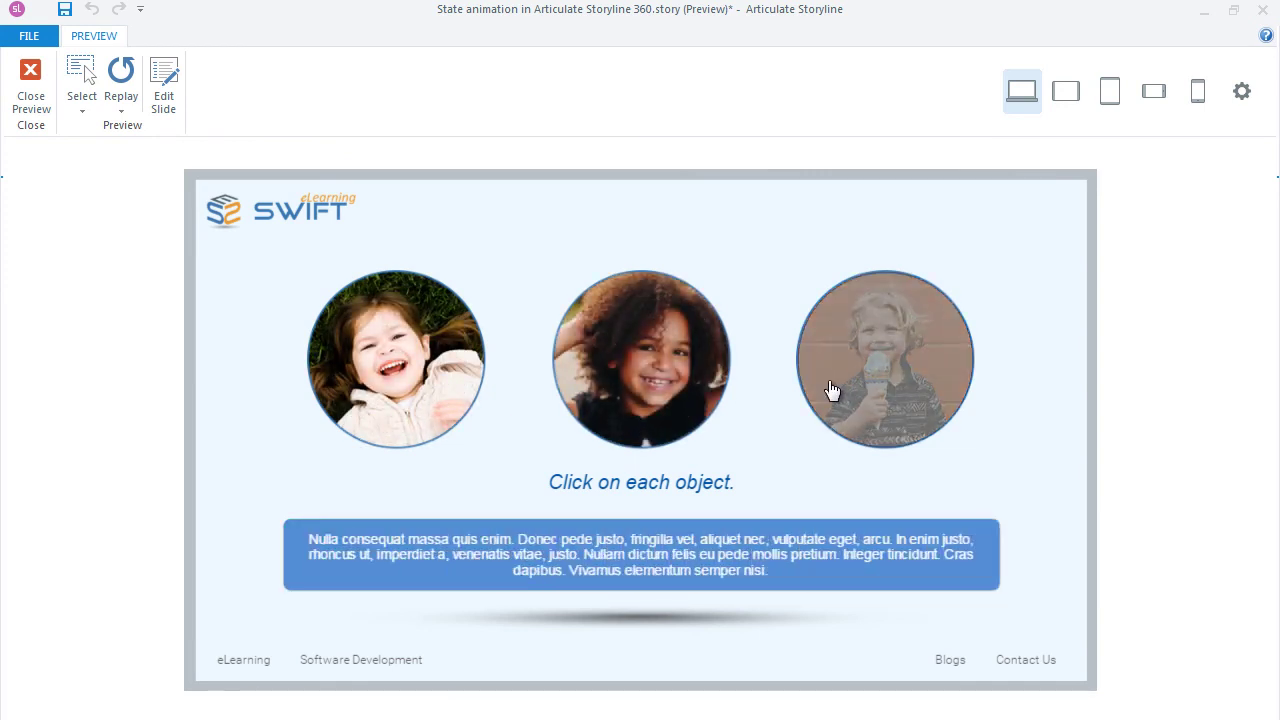
left_click(688, 402)
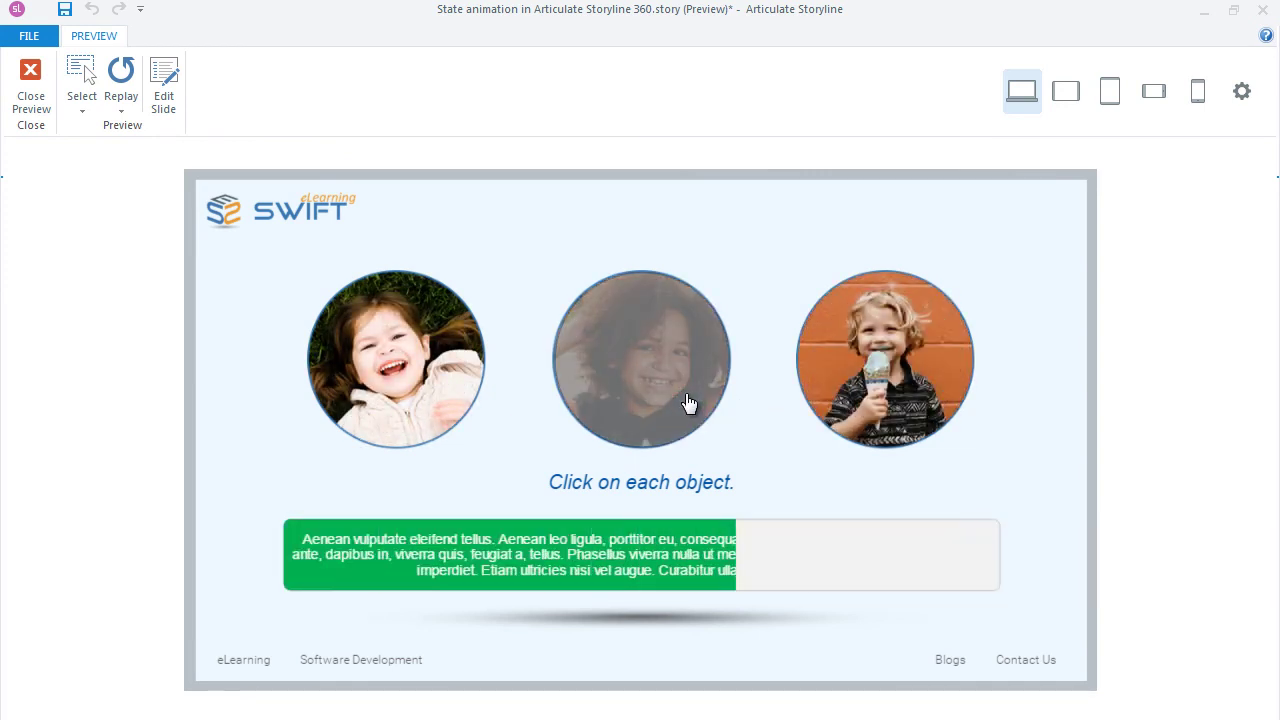
left_click(414, 423)
left_click(620, 398)
left_click(868, 390)
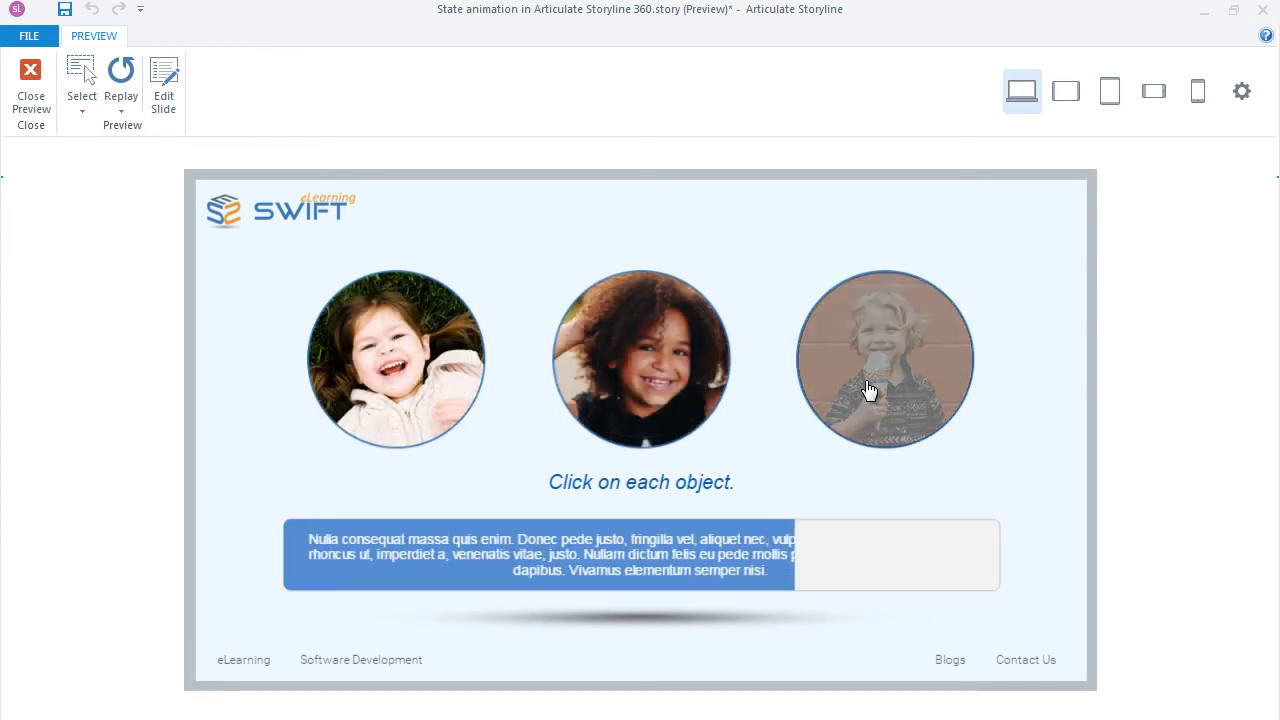